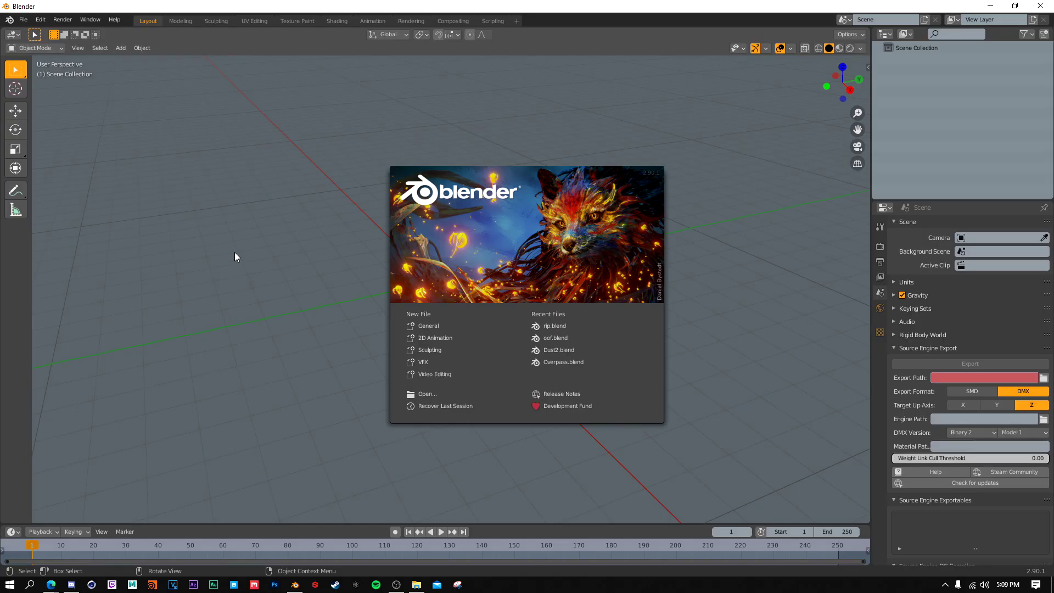
- Dismiss the splash screen and open the add-ons section of the Preferences, moving the window clear of the corner
left_click(236, 252)
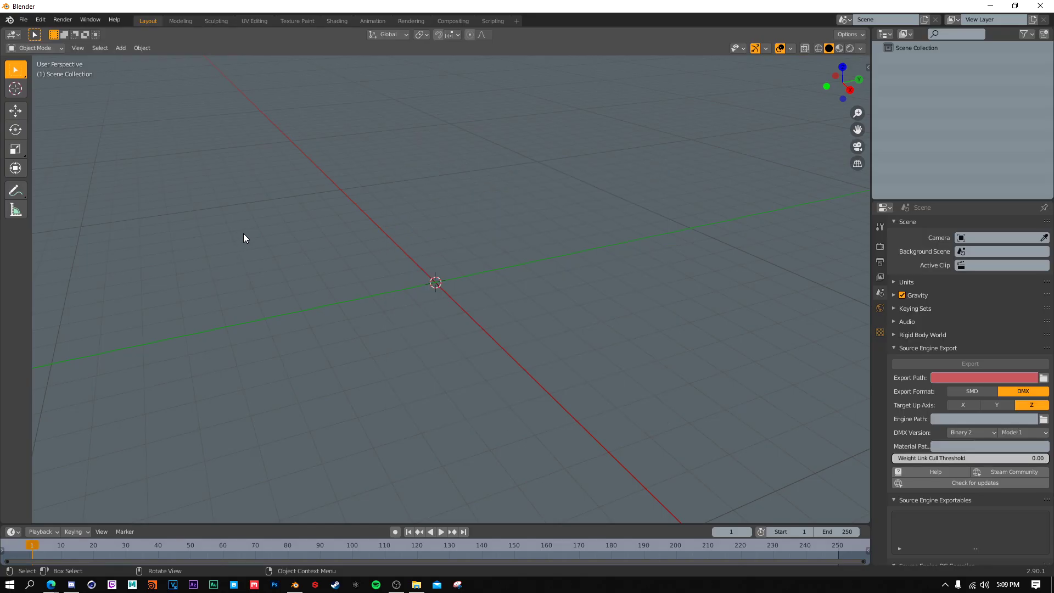
left_click(38, 18)
left_click(69, 175)
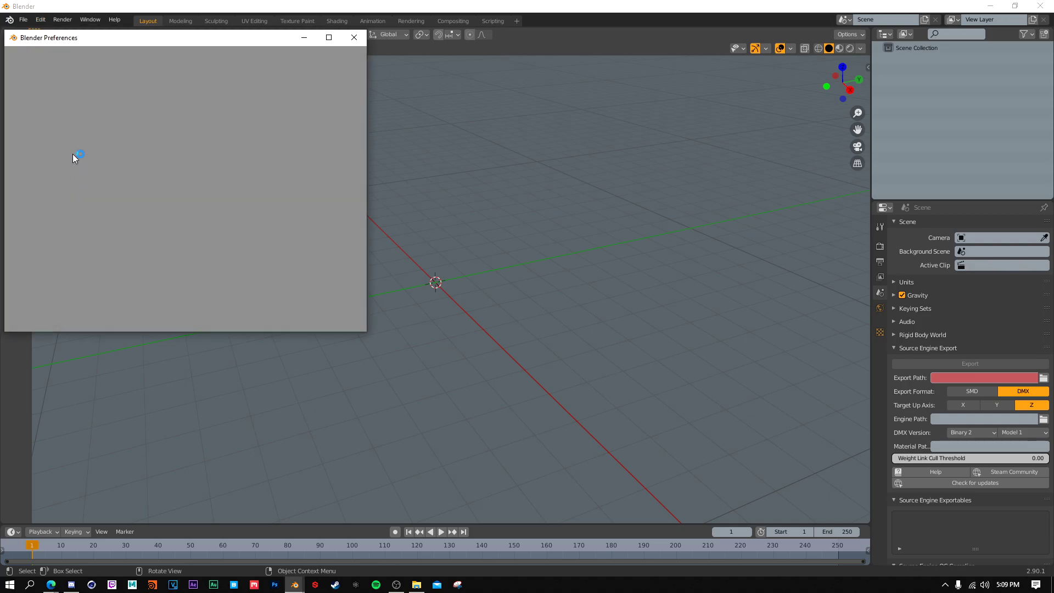
left_click_drag(79, 34, 276, 84)
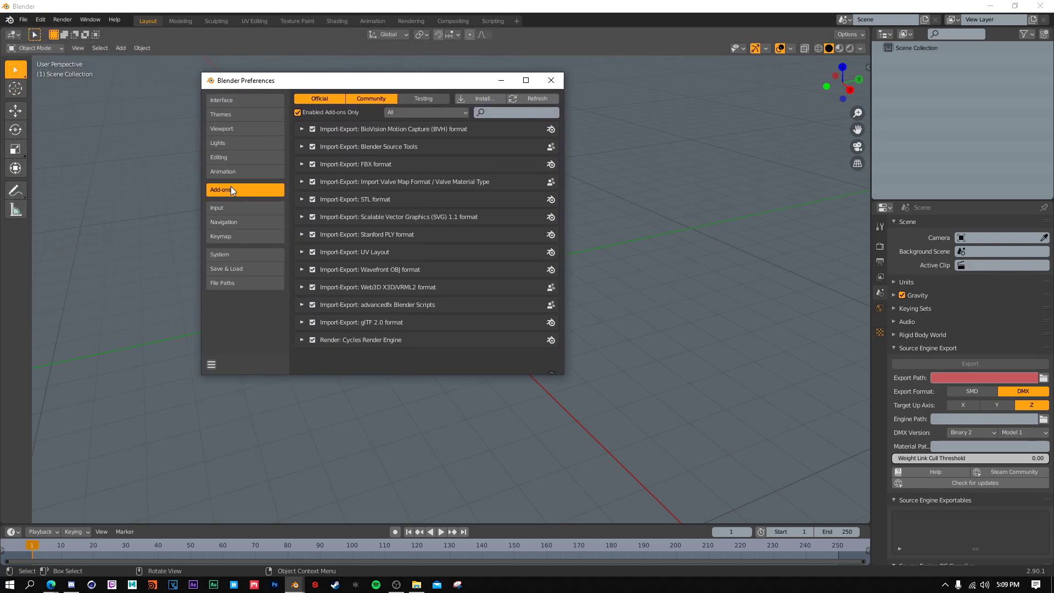
- Select blender_source_tools_3.1.0.zip from the Desktop's Tutorial folder as the add-on to install, and cancel the installation
left_click(476, 97)
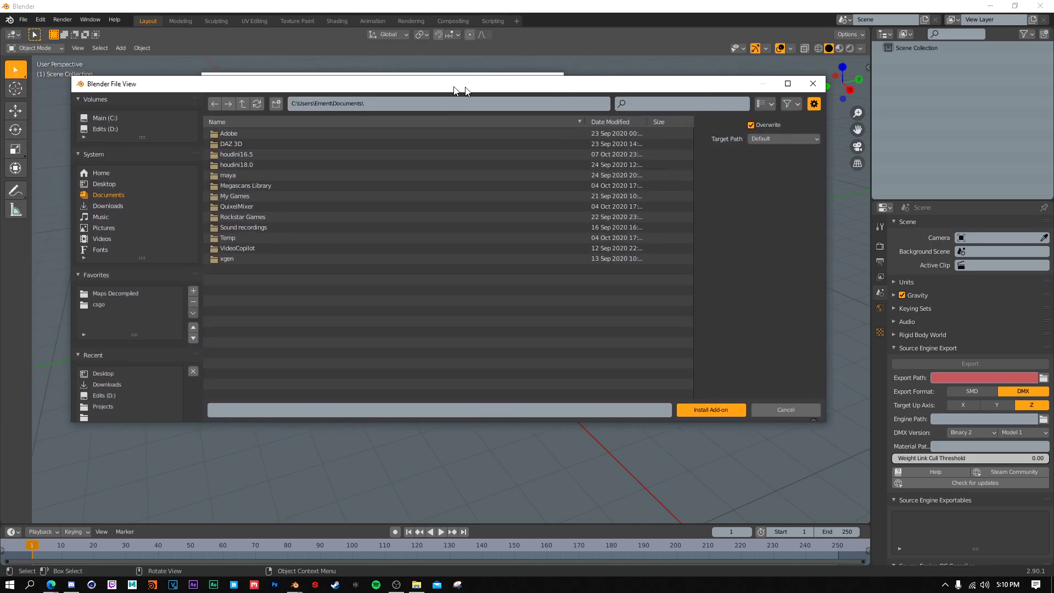
left_click(318, 185)
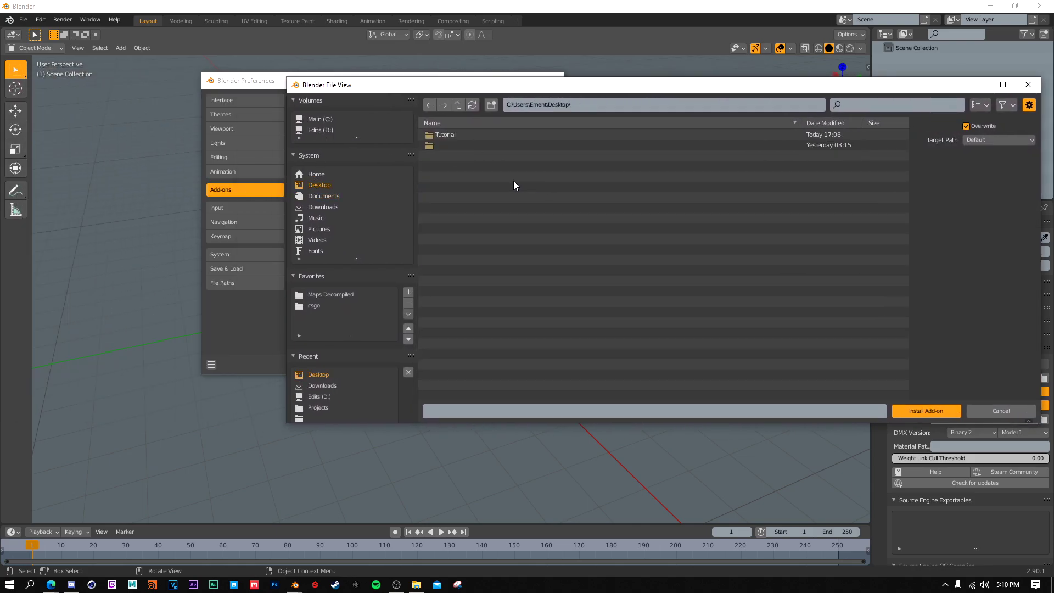
double_click(453, 135)
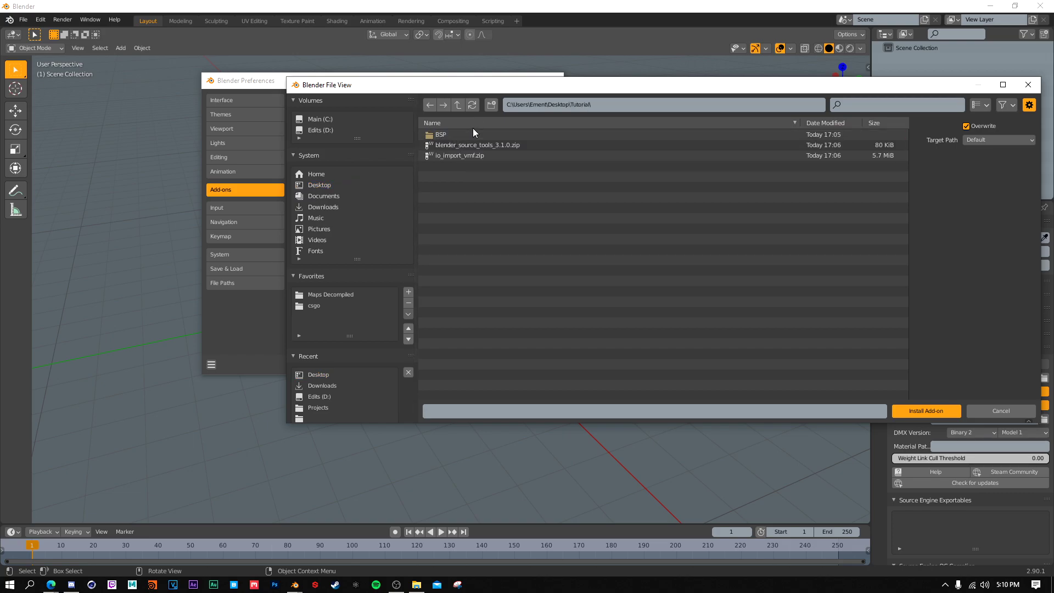
left_click_drag(438, 88, 370, 246)
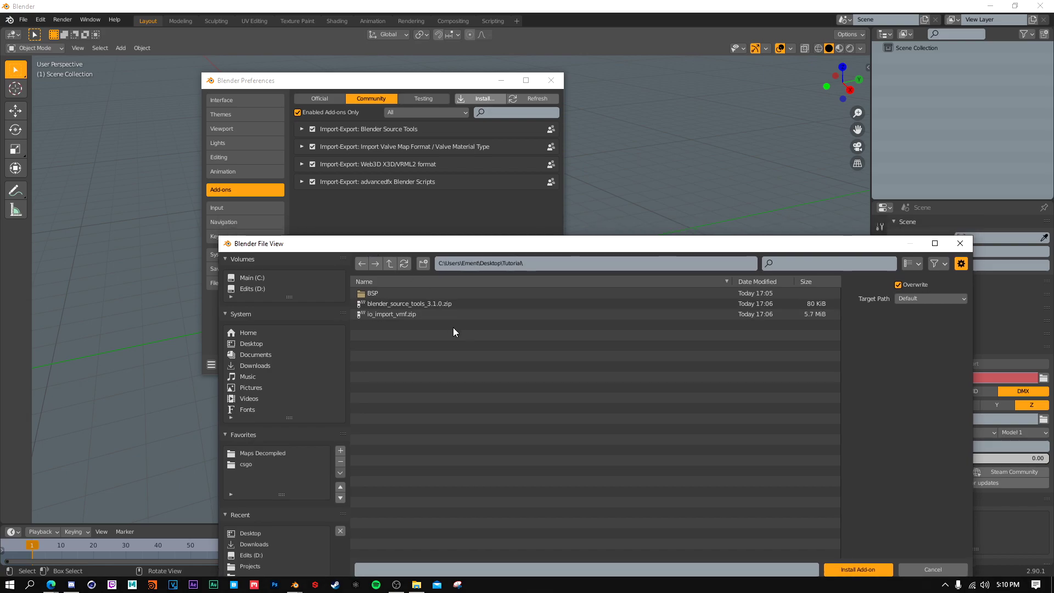
left_click(431, 305)
left_click_drag(475, 245, 393, 152)
left_click(529, 317)
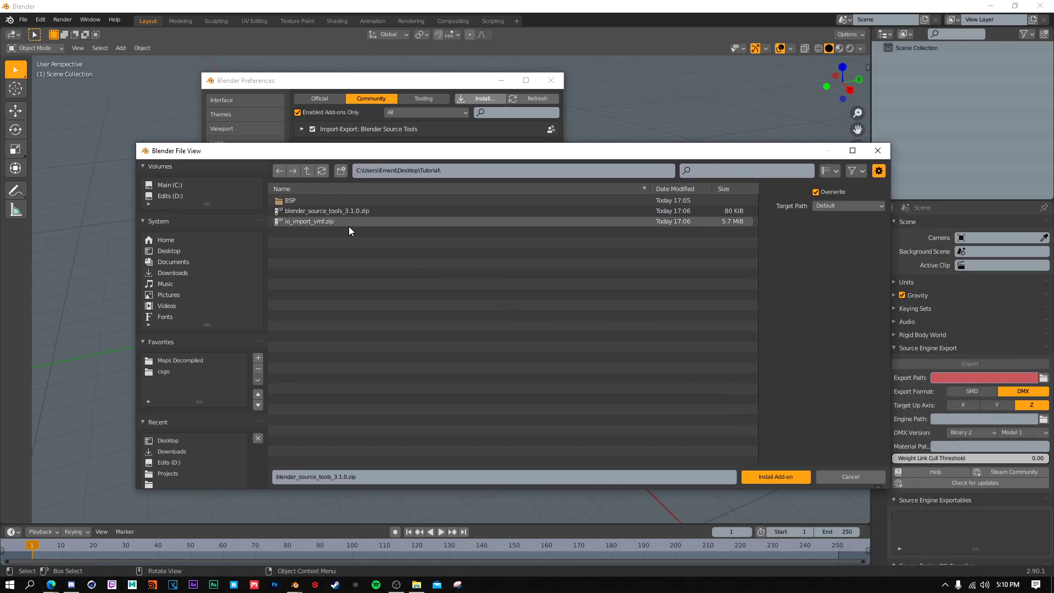
left_click(878, 151)
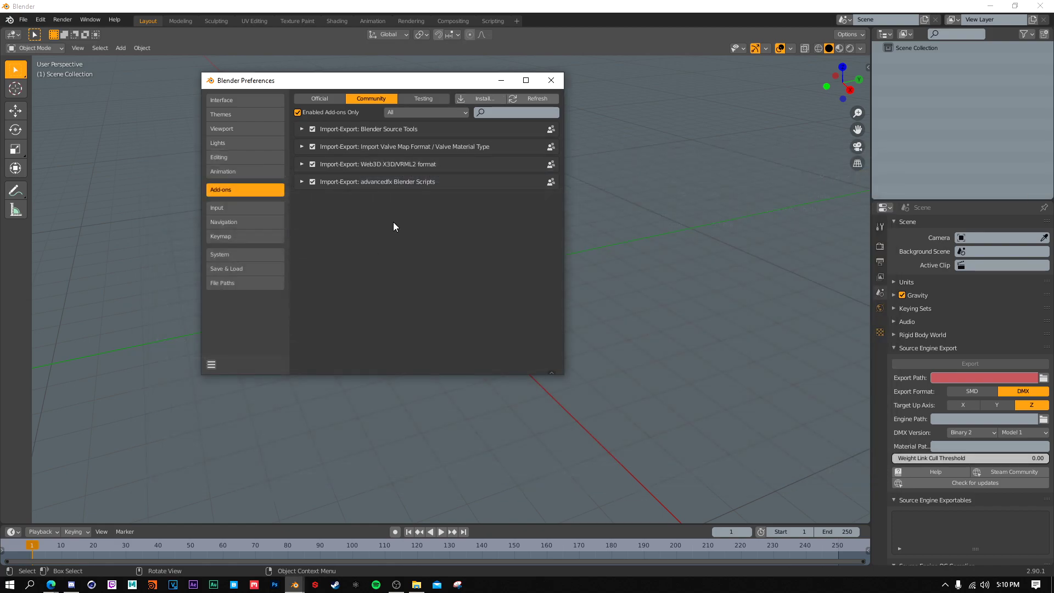
- Select io_import_vmf.zip from the Desktop's Tutorial folder as the add-on to install, and cancel the installation
left_click(476, 97)
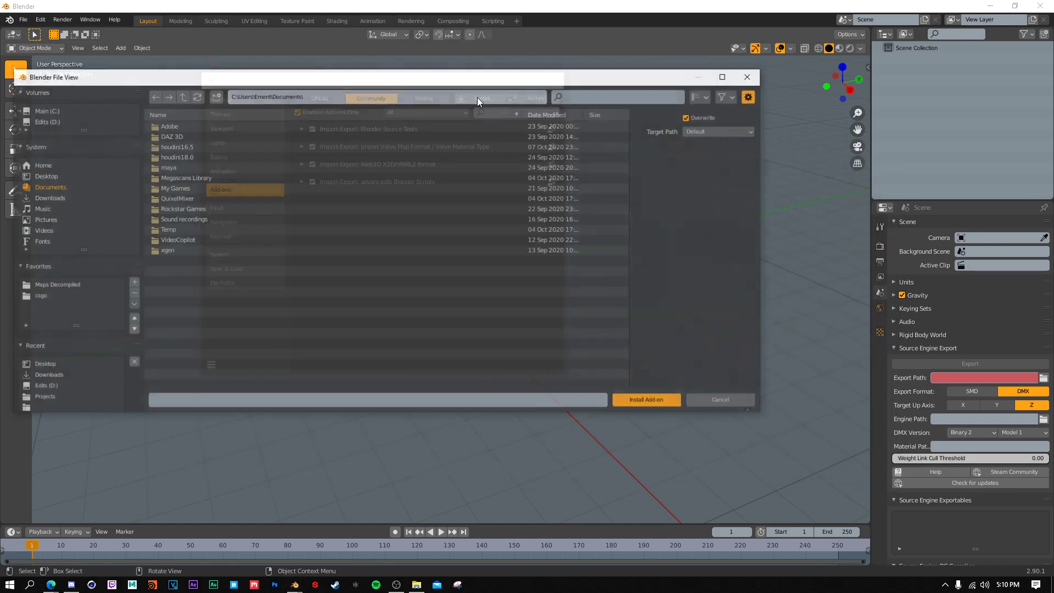
left_click(45, 175)
left_click(167, 127)
left_click(198, 145)
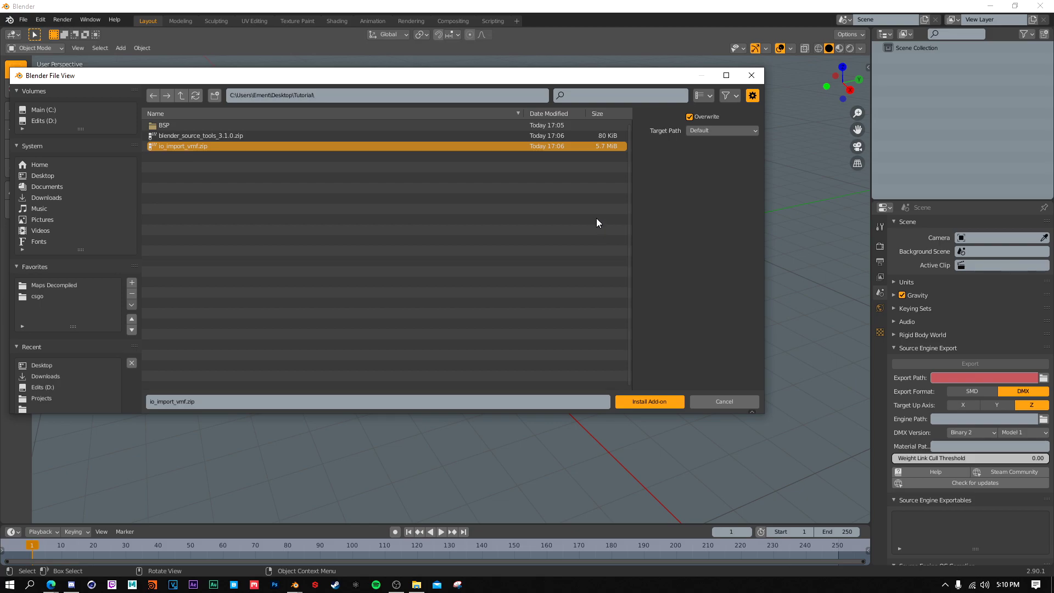
left_click(759, 77)
- List community add-ons including disabled ones, and search them for "Blender" to check Blender Source Tools
left_click(333, 100)
left_click(359, 101)
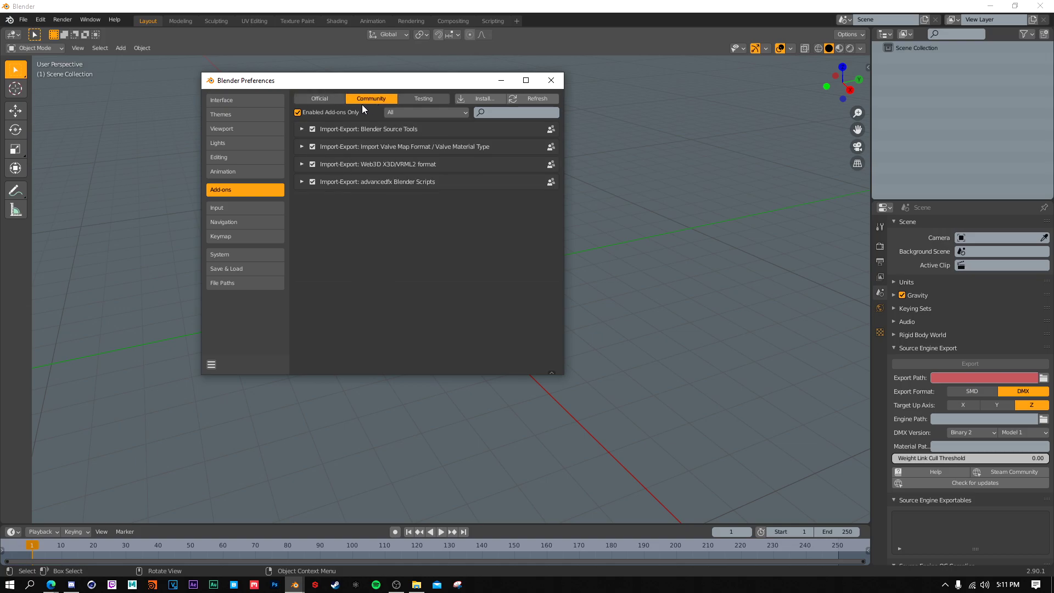
left_click(298, 112)
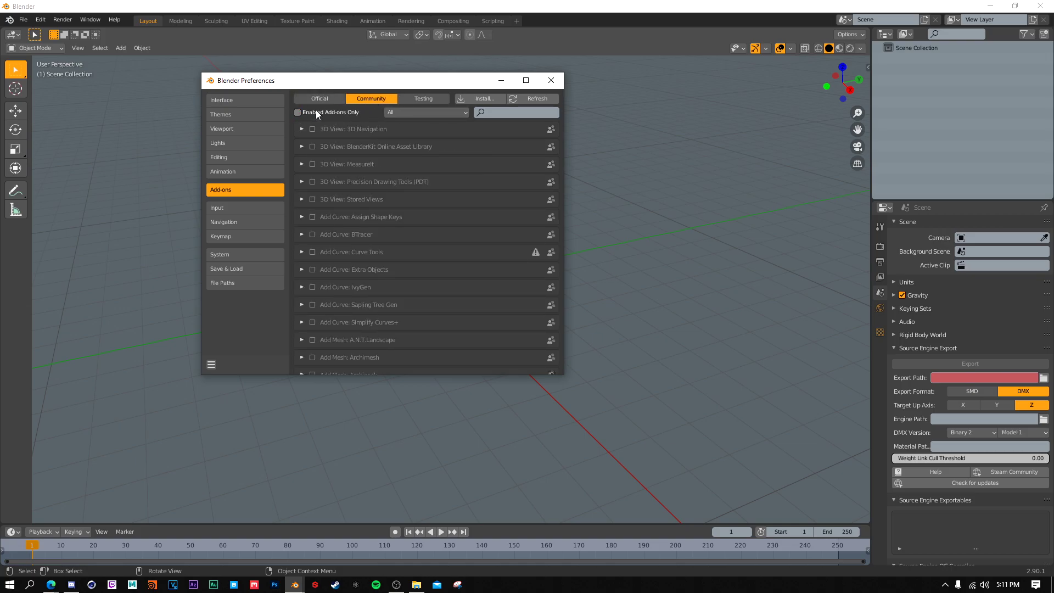
left_click(501, 113)
type("Blender")
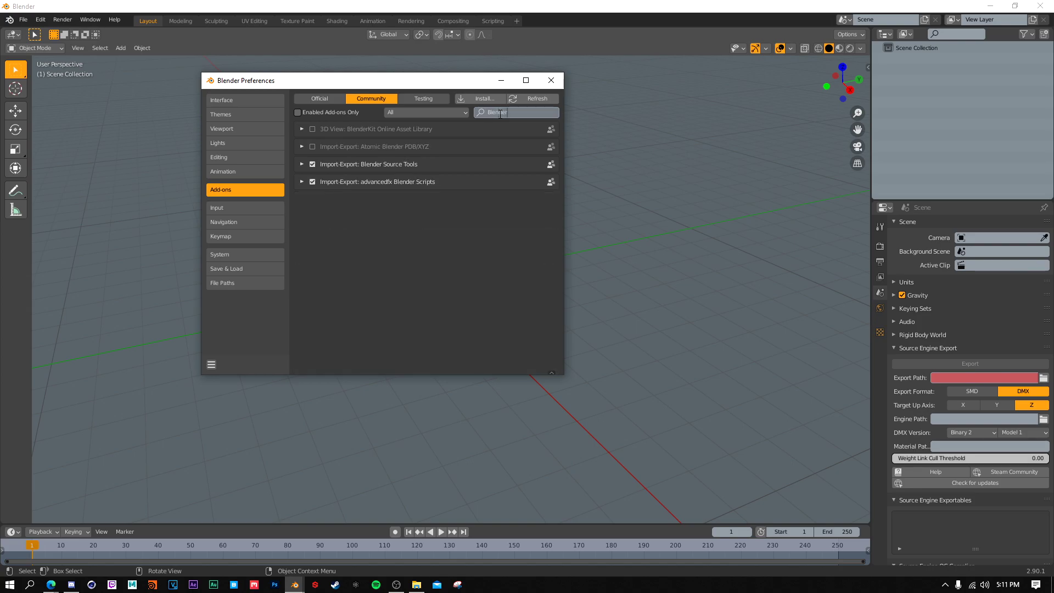
key("Return")
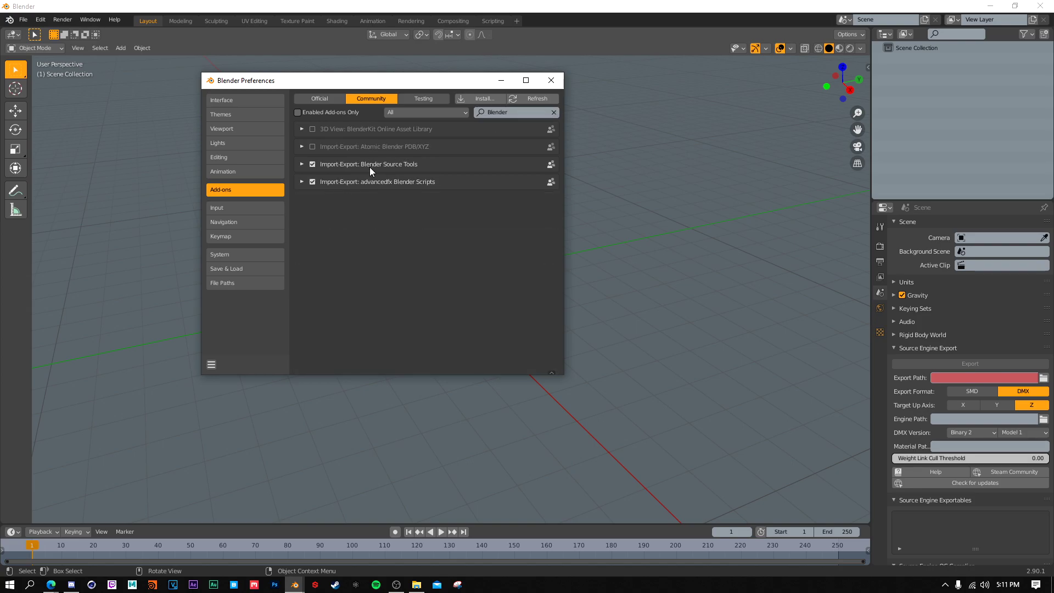
- Search the community add-ons for "Import" to check the Valve Map Format importer, including disabled add-ons in the list
left_click(509, 113)
key("BackSpace")
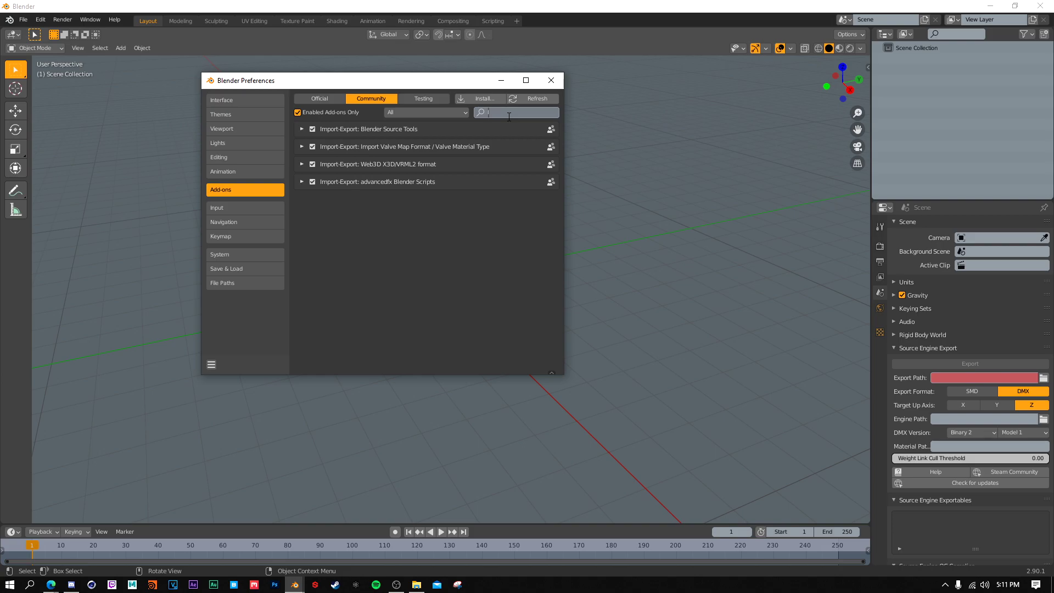
type("Impor")
key("Return")
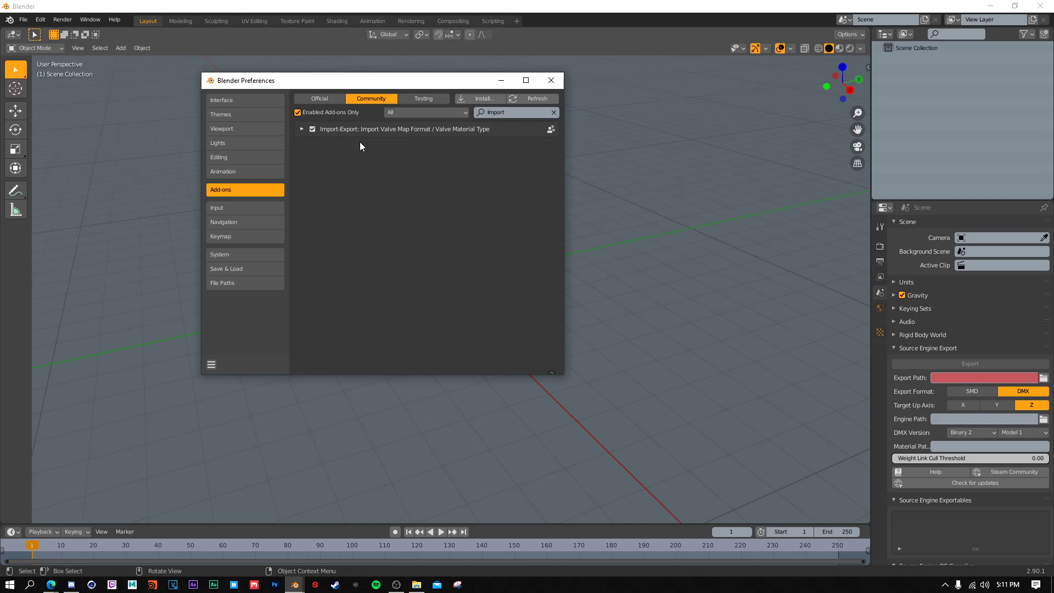
left_click(298, 112)
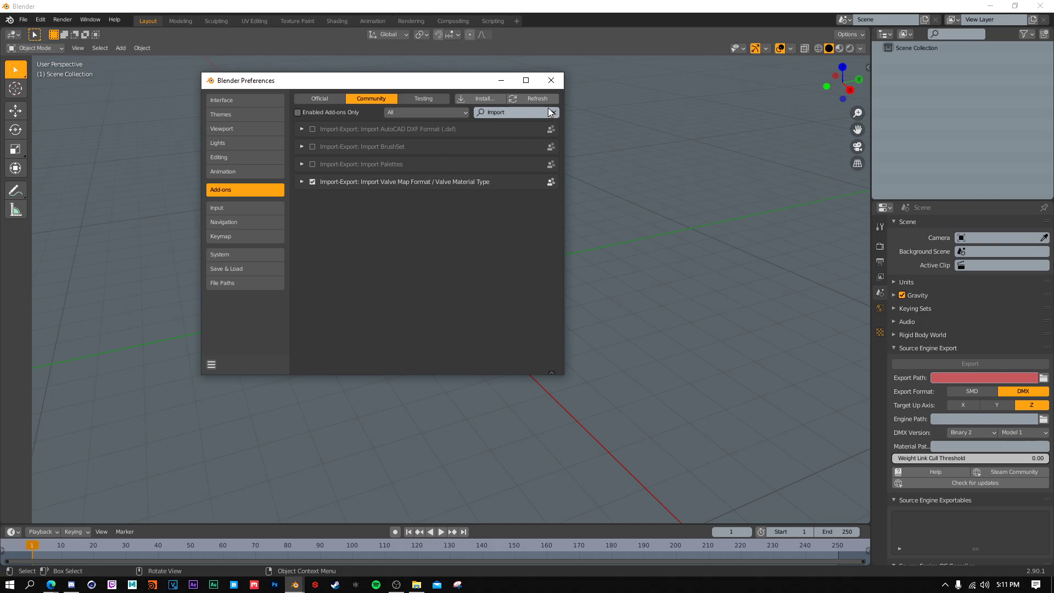
- Clear the add-on search, limit the list to enabled add-ons, and close the Preferences
left_click(516, 112)
key("BackSpace")
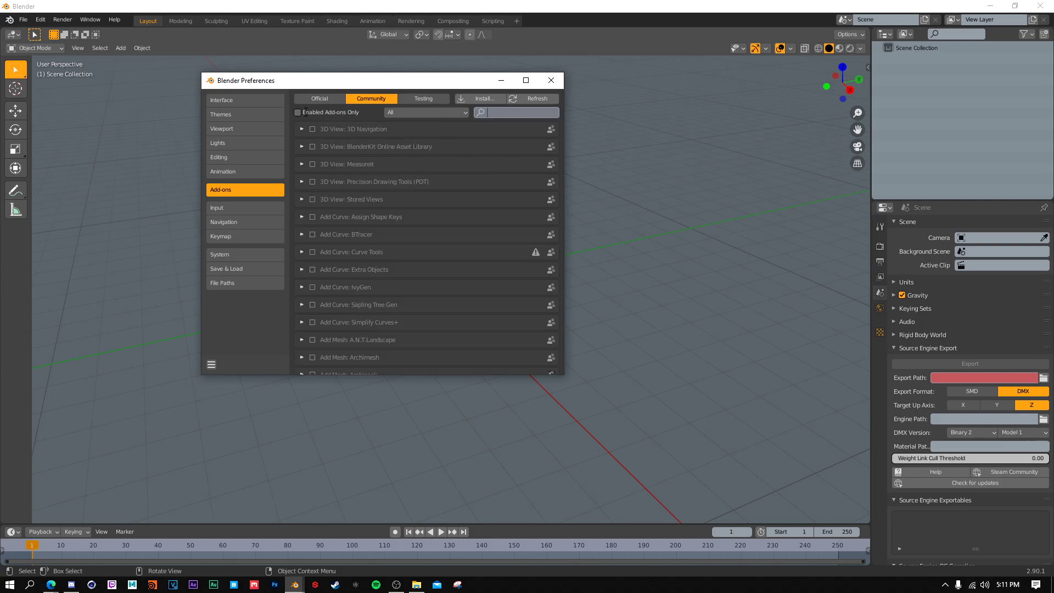
left_click(298, 113)
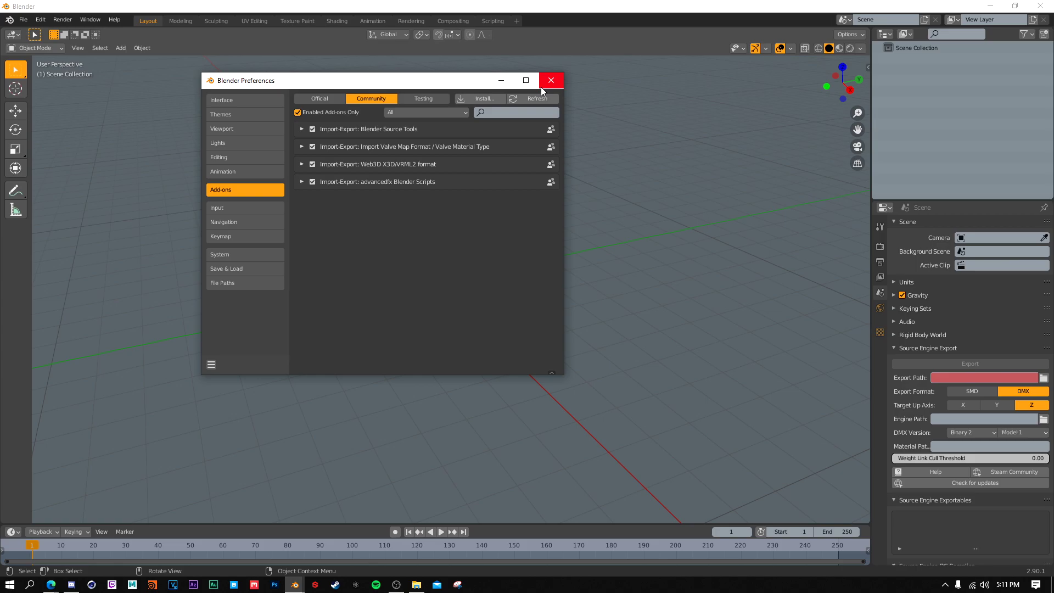
left_click(551, 81)
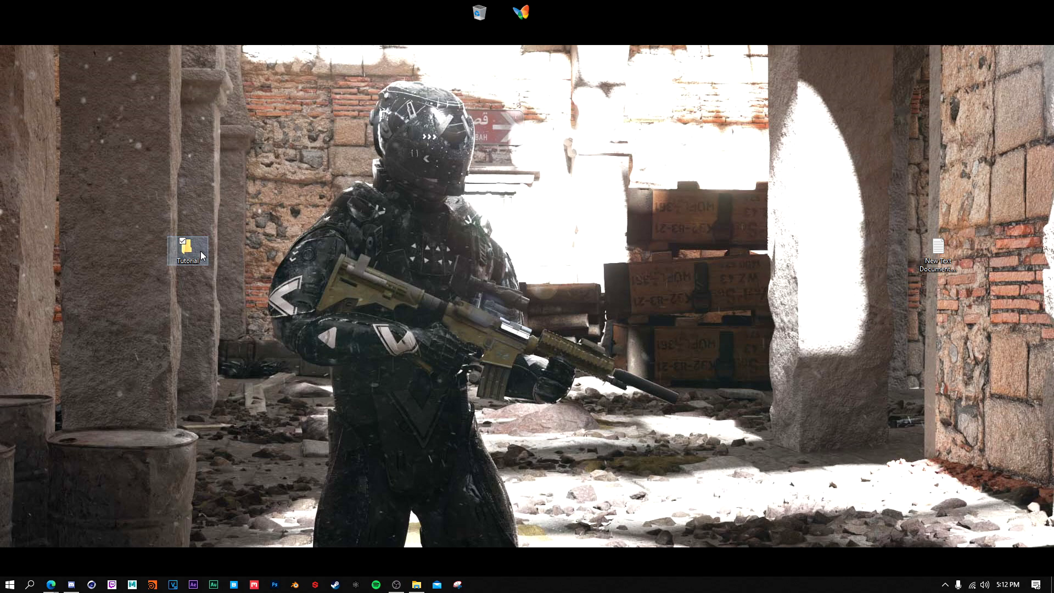
- Launch bspsrc.jar from the BSP folder inside the desktop's Tutorial folder, and minimize the file window to leave BSPSource in view
double_click(187, 248)
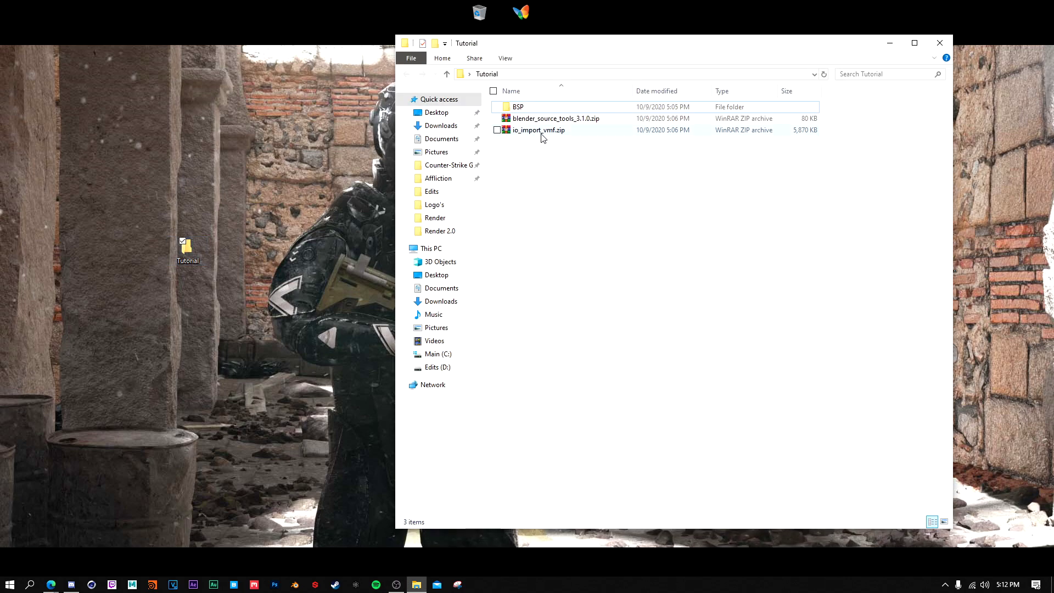
double_click(529, 107)
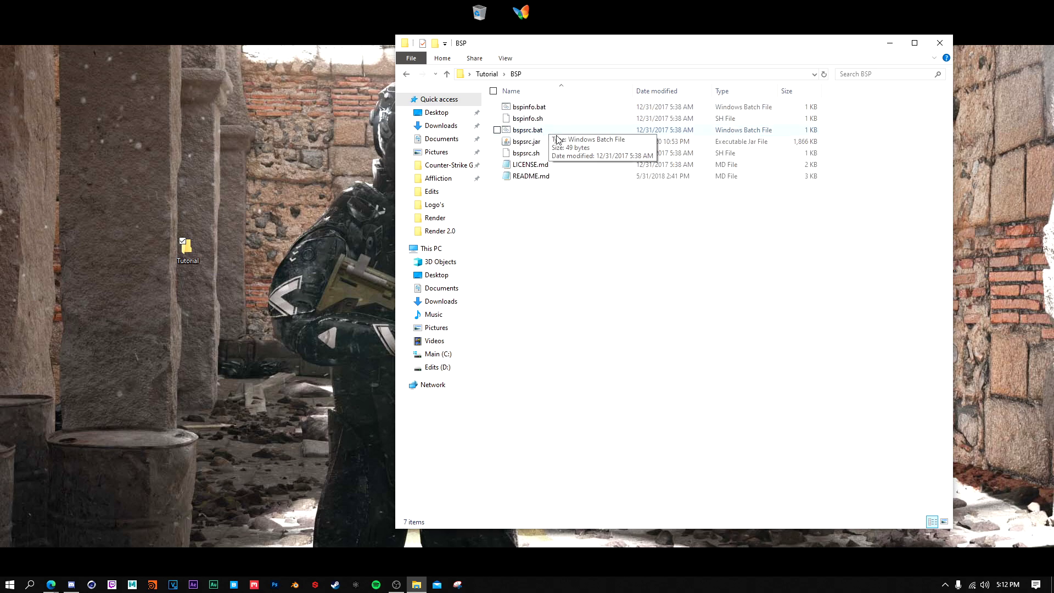
left_click(548, 144)
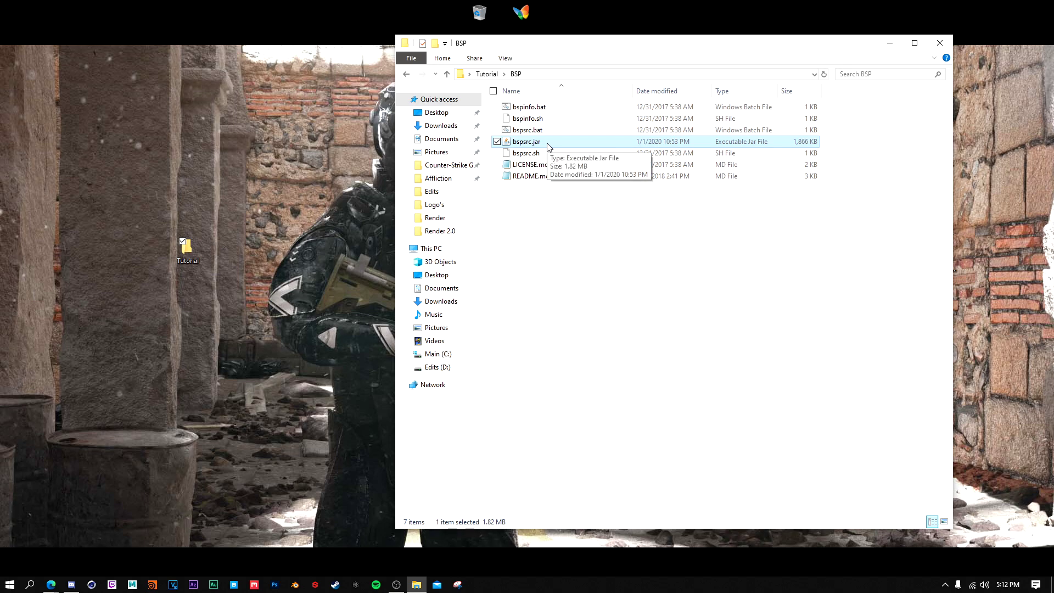
double_click(531, 144)
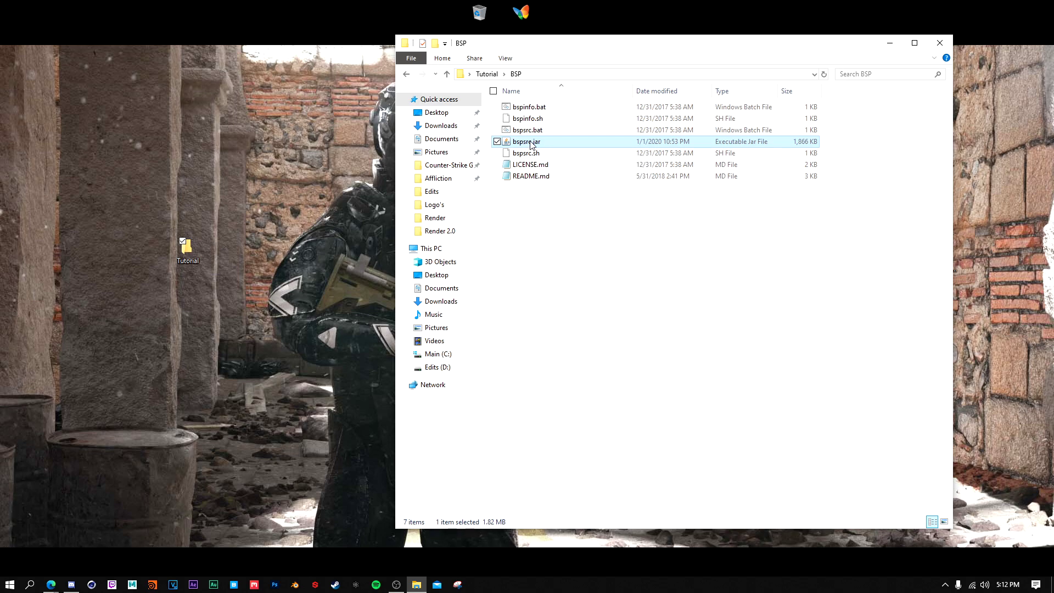
left_click(890, 43)
left_click_drag(196, 141, 393, 143)
- Start adding a map file in BSPSource and browse to the Games\Steam folder on the Edits (D:) drive
left_click(479, 179)
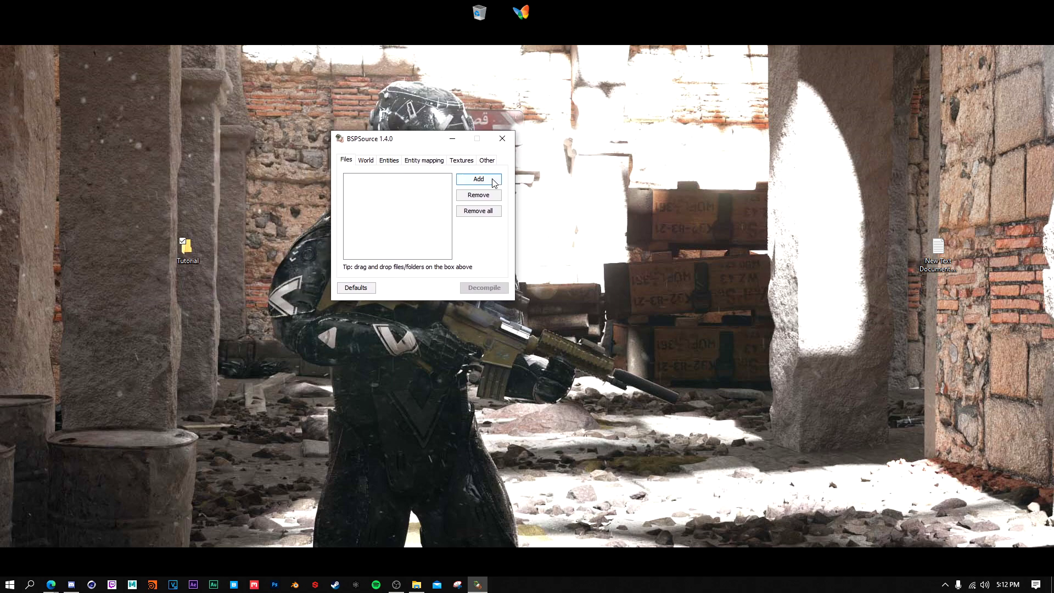
left_click(483, 179)
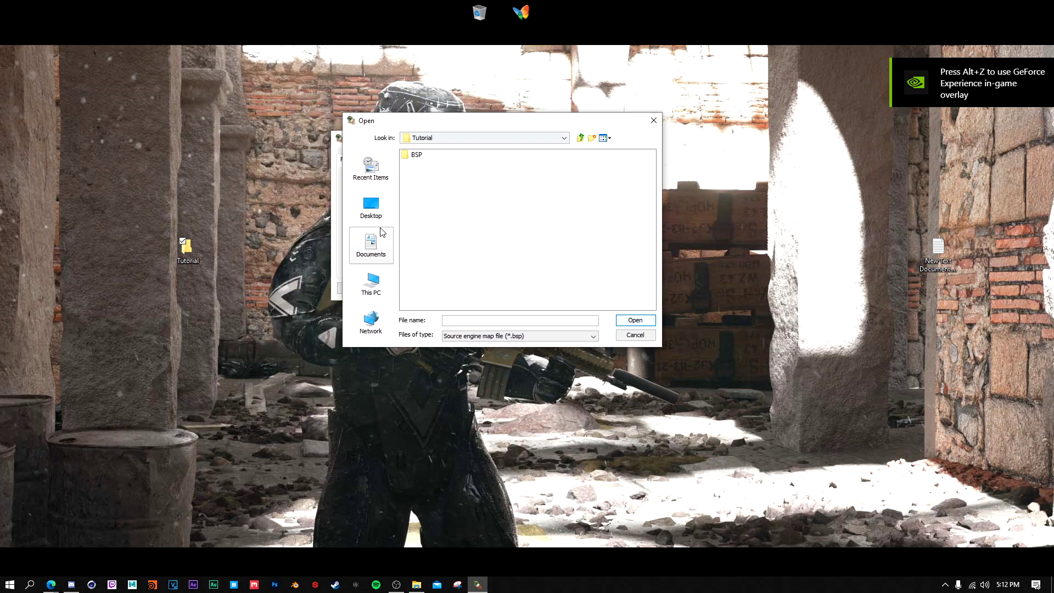
left_click(377, 281)
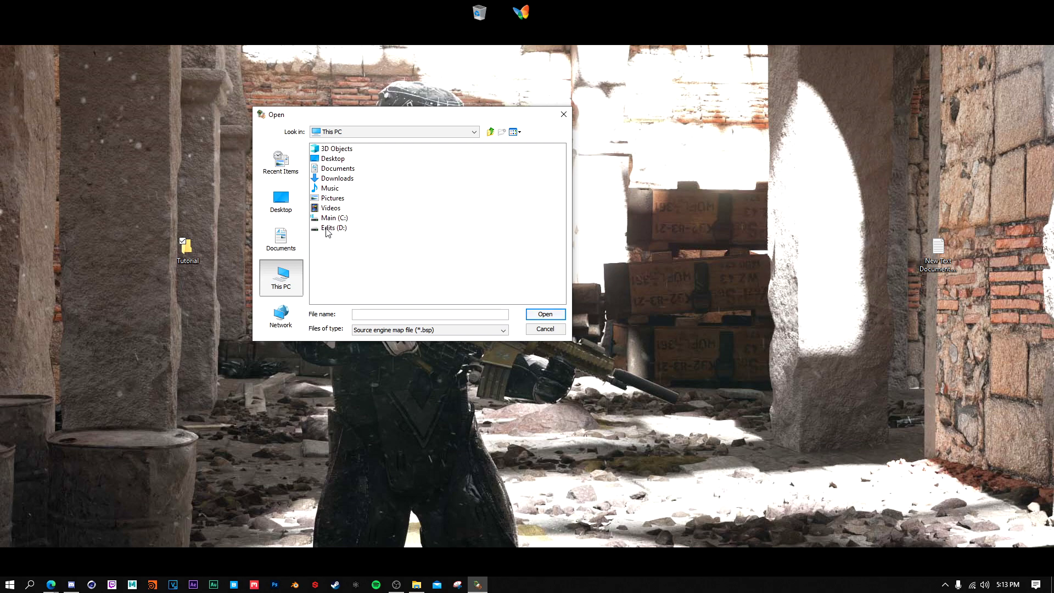
double_click(332, 230)
double_click(327, 180)
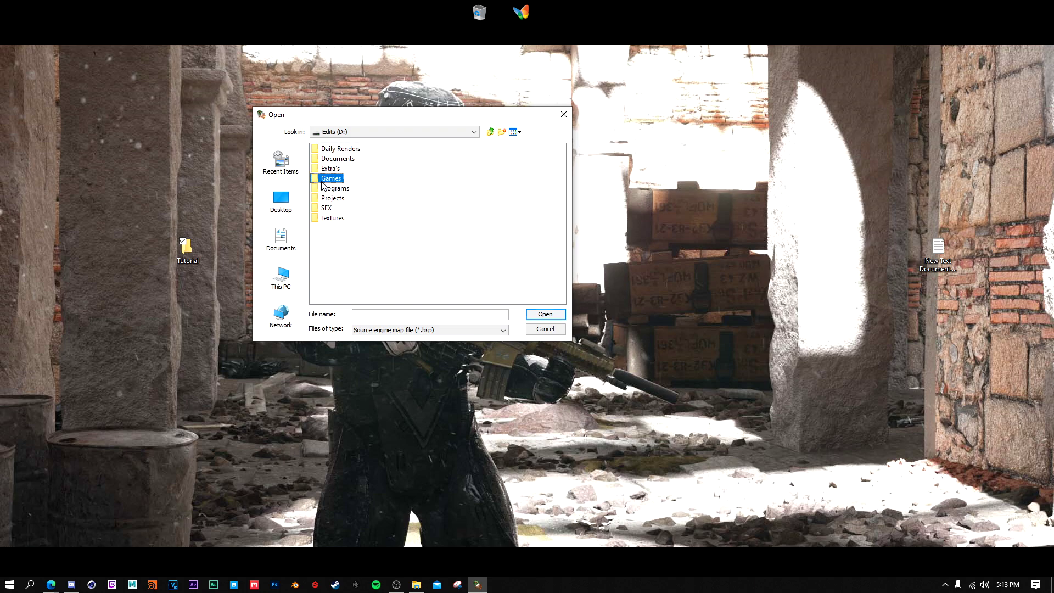
double_click(328, 149)
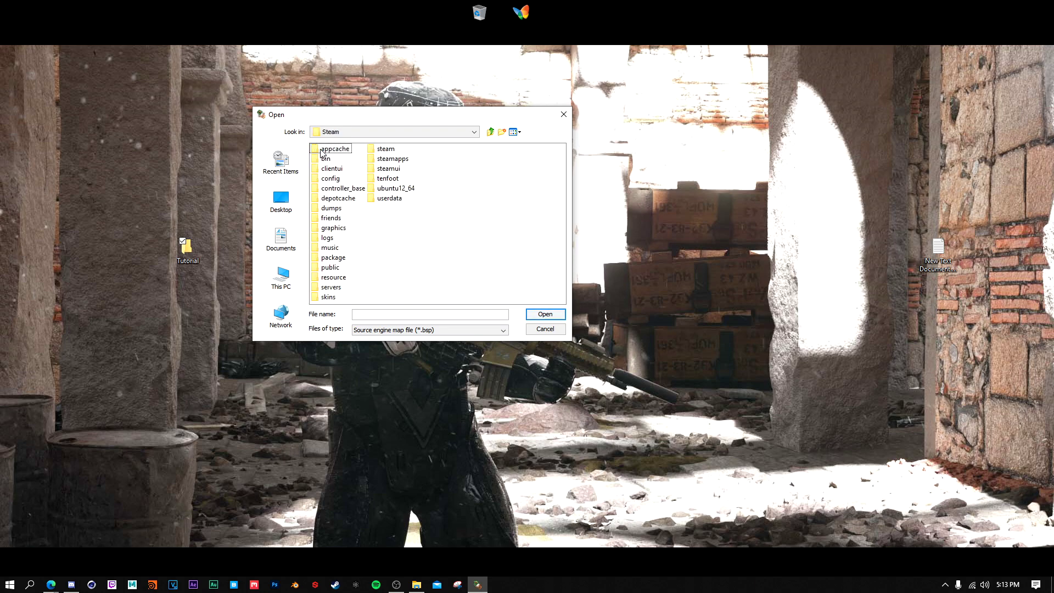
- Open the steamapps\common folder inside the Steam folder, leaving the folder names unchanged
left_click(392, 159)
left_click(392, 159)
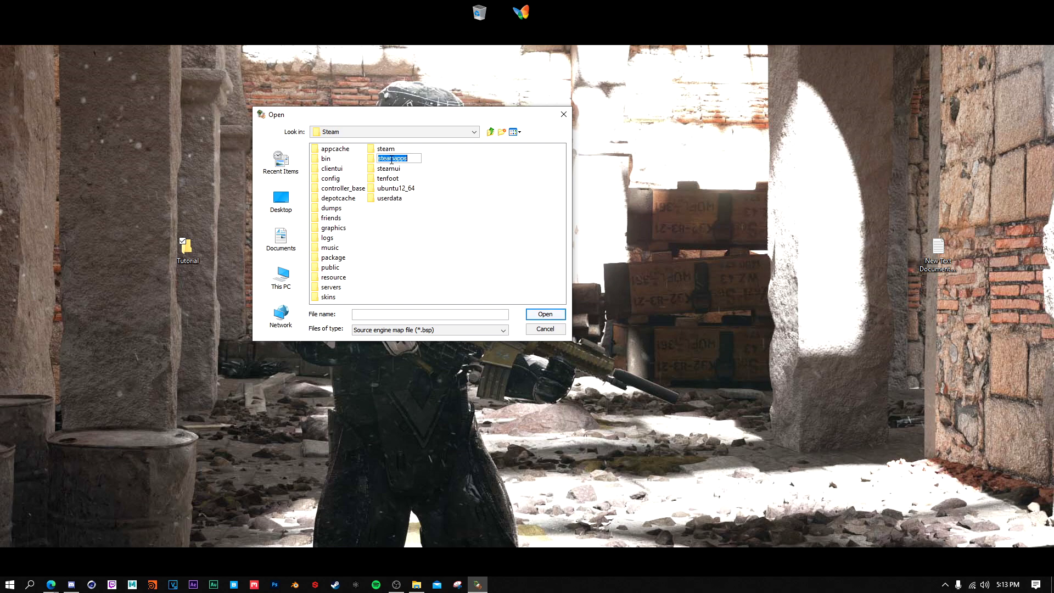
left_click(442, 162)
double_click(379, 158)
double_click(328, 149)
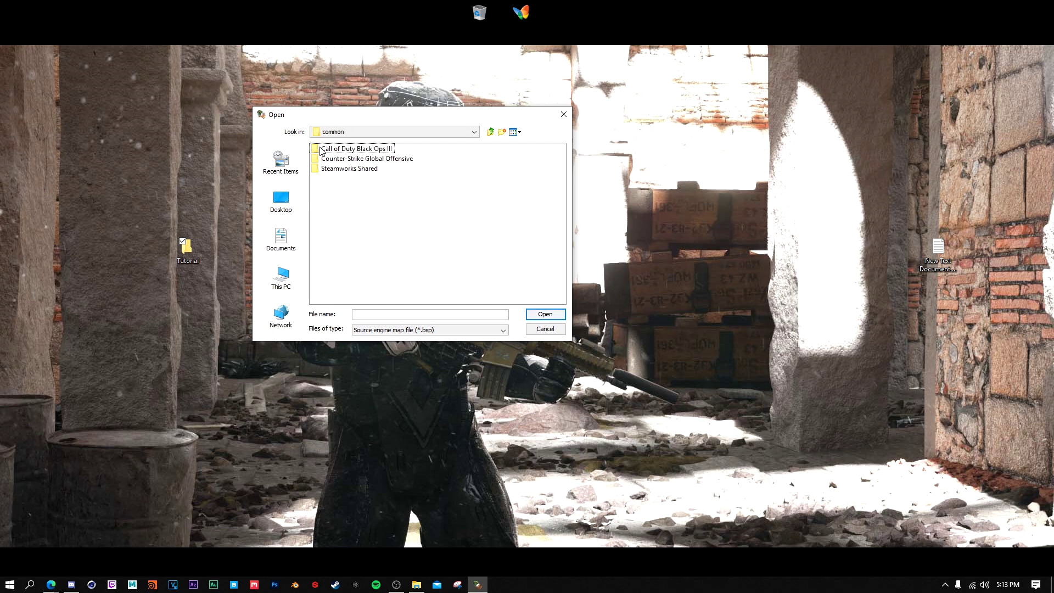
- Open the csgo\maps folder inside Counter-Strike Global Offensive
left_click(317, 159)
left_click(317, 161)
double_click(317, 161)
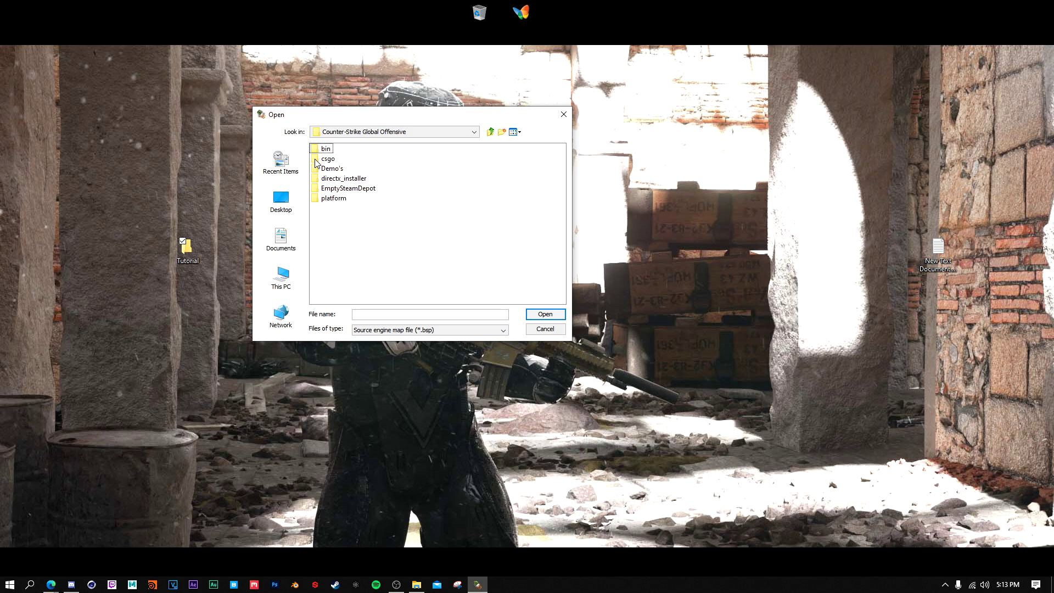
left_click(317, 161)
double_click(317, 160)
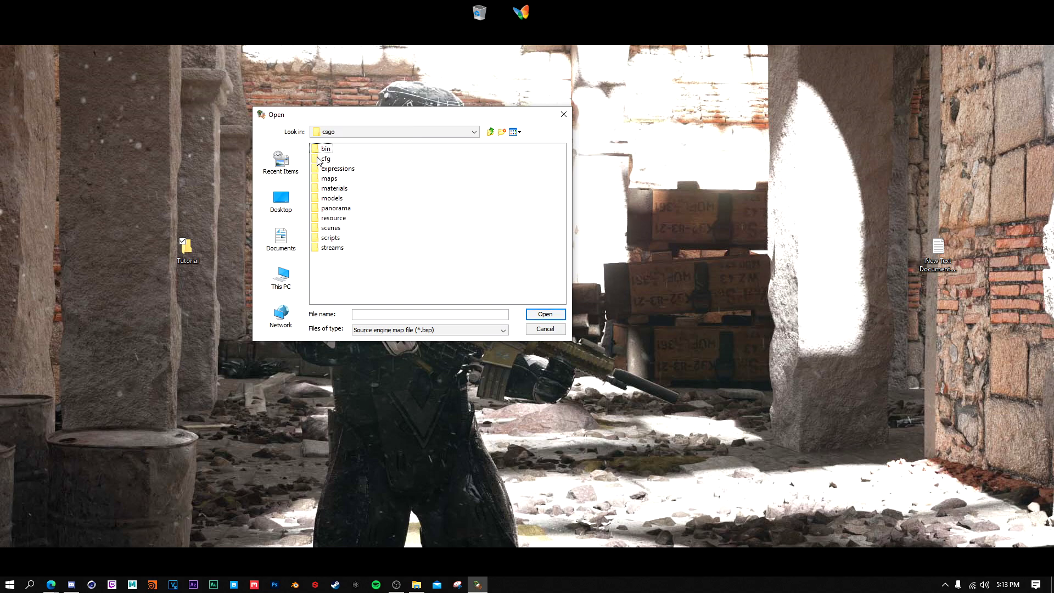
double_click(317, 181)
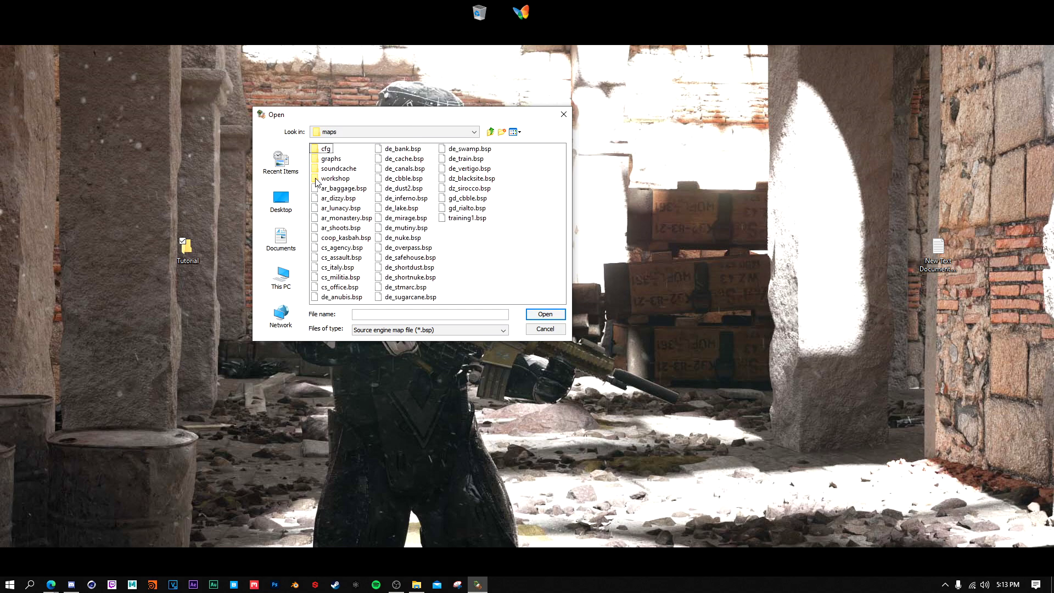
left_click(474, 169)
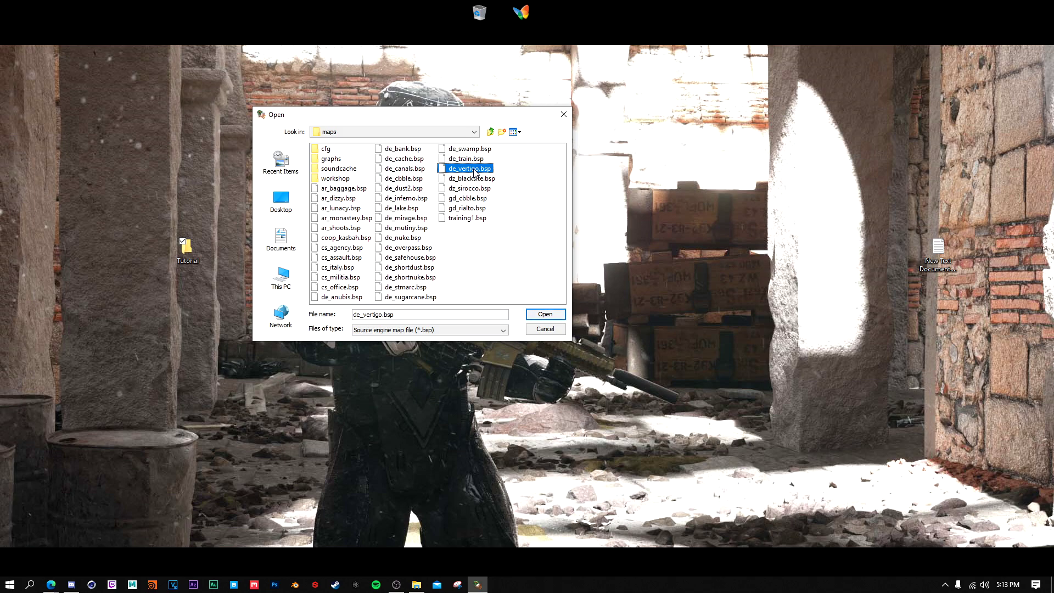
left_click(411, 211)
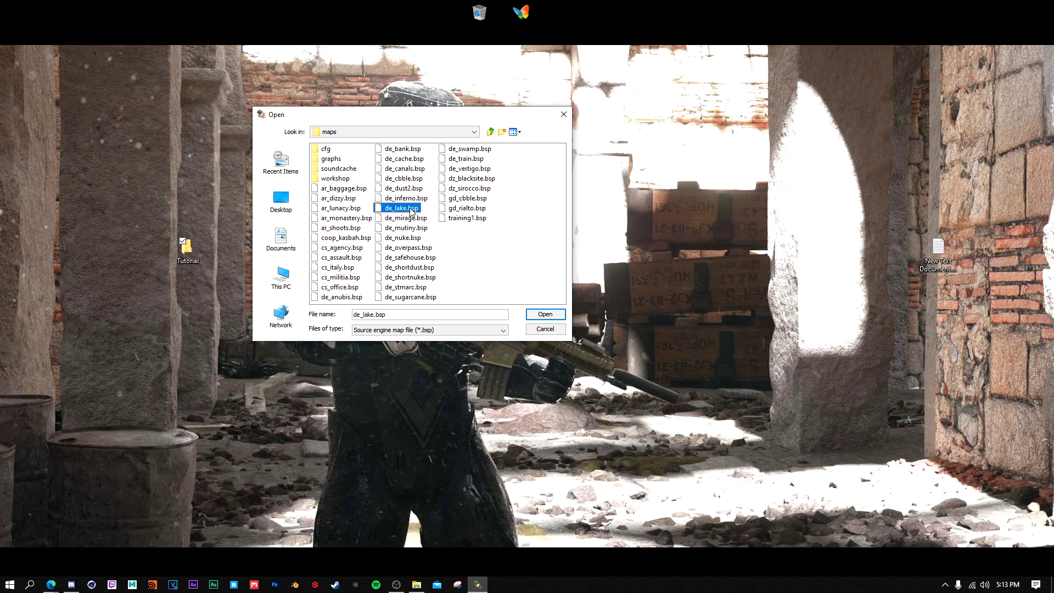
- Create a desktop folder named CSGO Maps, open it, and place the map selection dialog clear of its window
right_click(595, 216)
mouse_move(653, 324)
left_click(760, 321)
type("CSGO Mp")
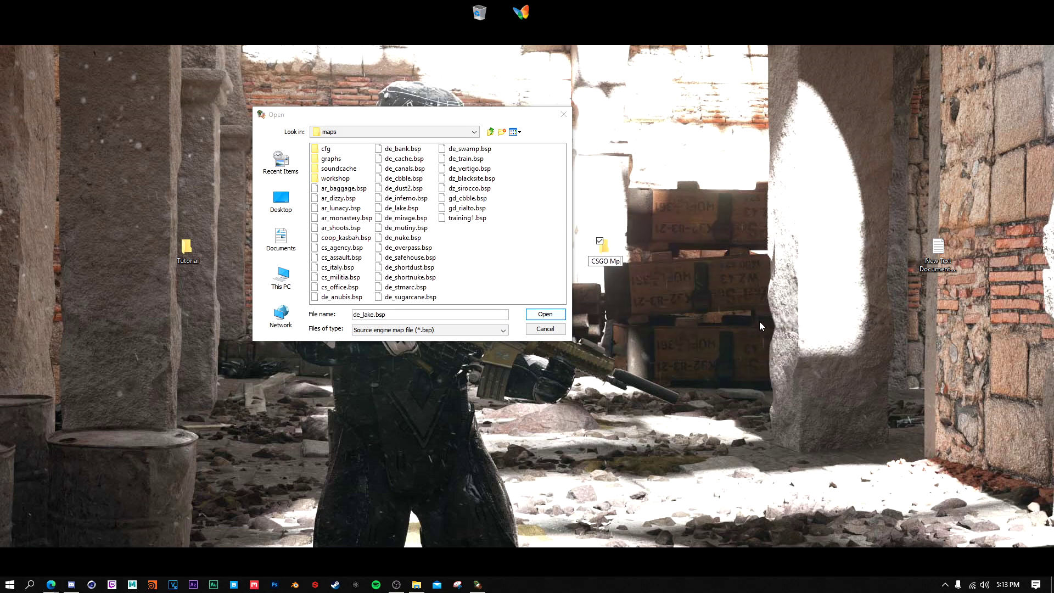
key("BackSpace")
type("aps")
key("Return")
double_click(603, 250)
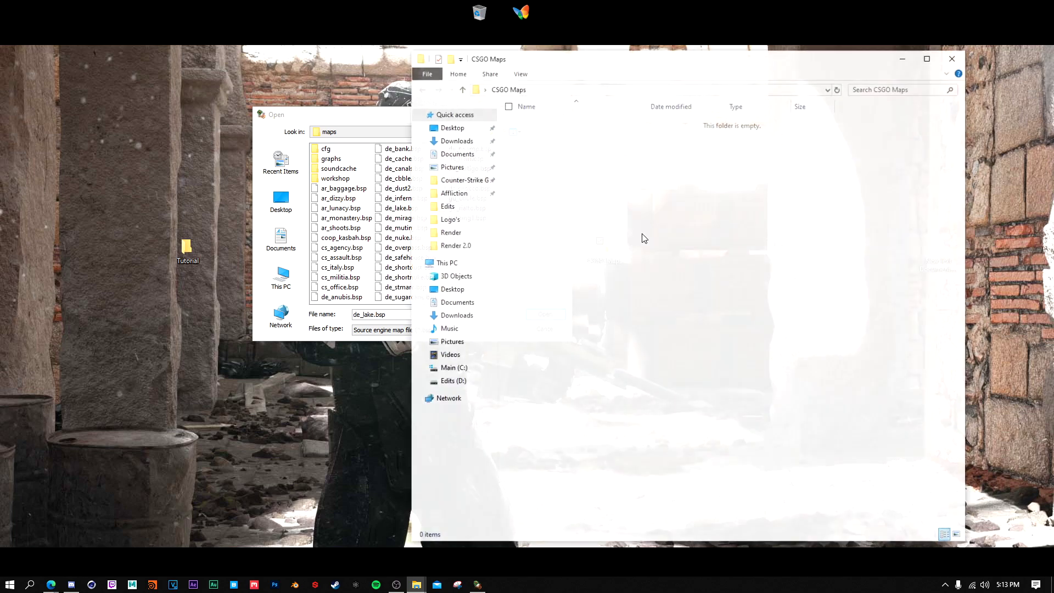
left_click_drag(466, 117, 303, 127)
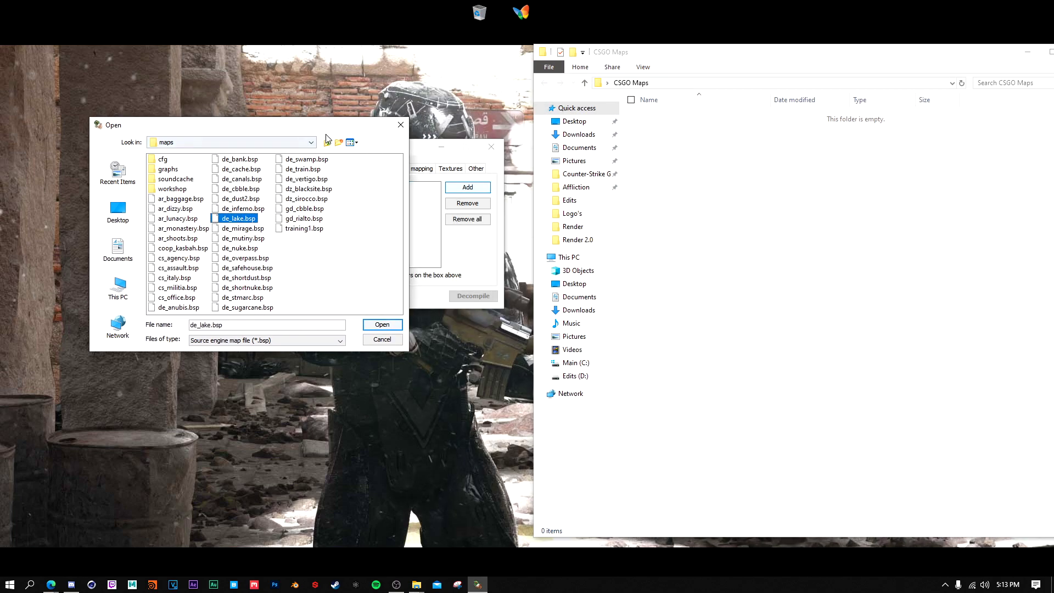
- Add cs_office.bsp to the BSPSource file list and enable extracting embedded files
left_click(380, 261)
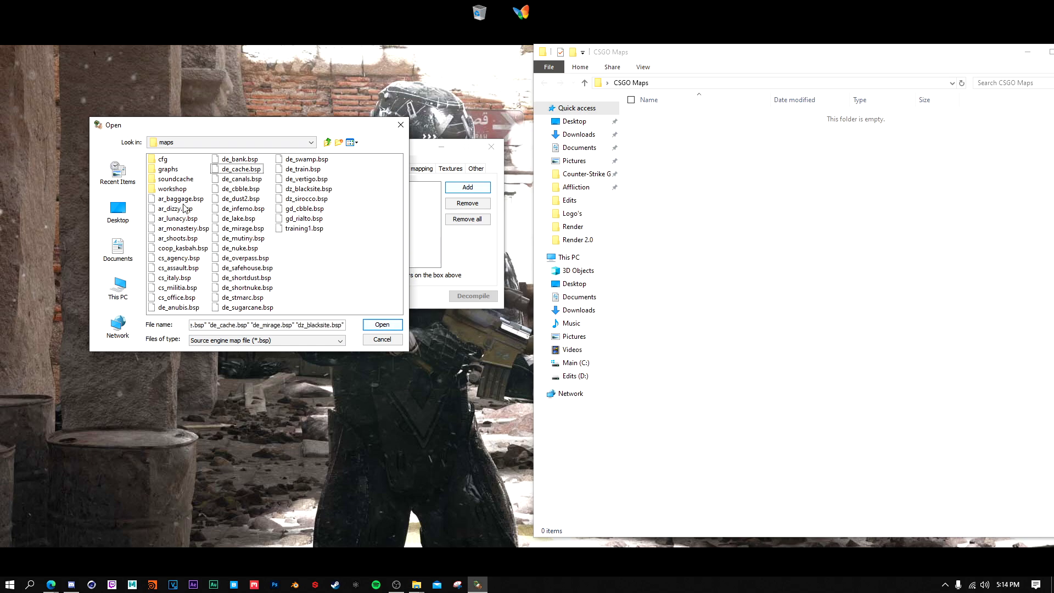
left_click(181, 298)
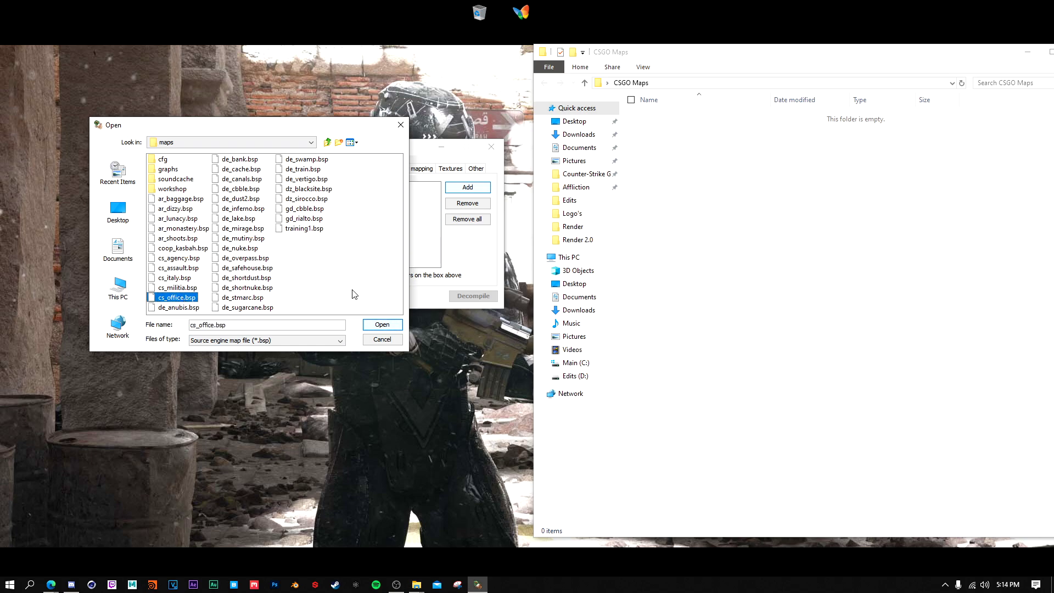
left_click(381, 325)
left_click(476, 168)
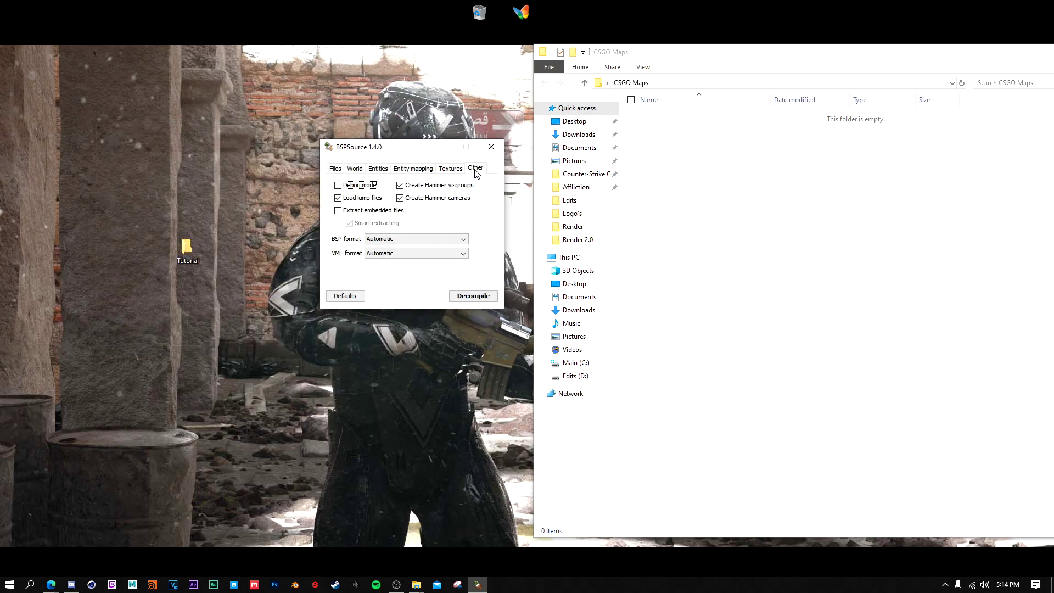
left_click(369, 212)
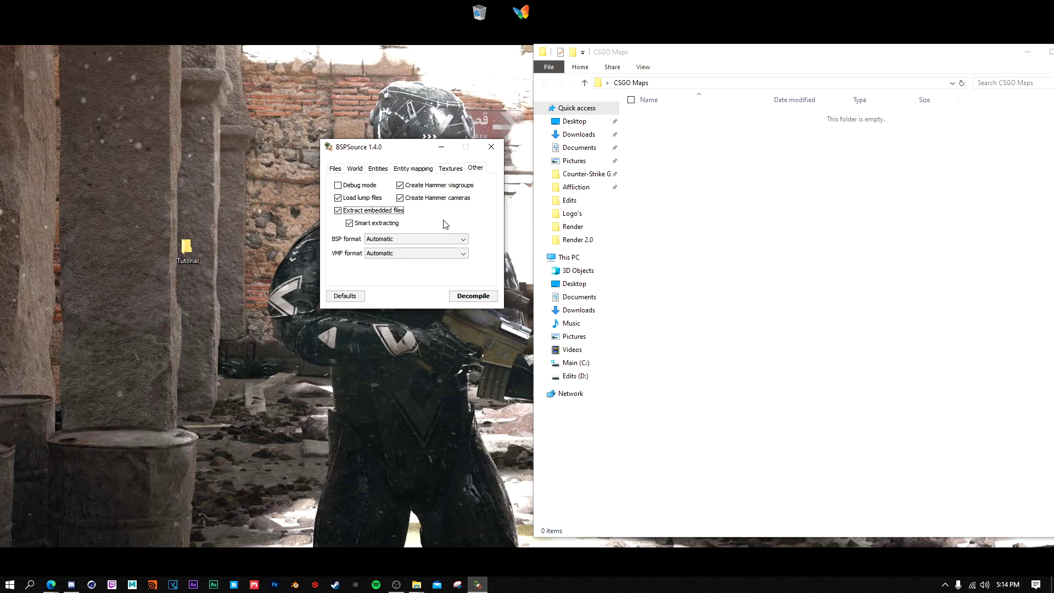
- Decompile the map, saving it as cs_office_d.vmf in the desktop's CSGO Maps folder
left_click(482, 300)
left_click(281, 200)
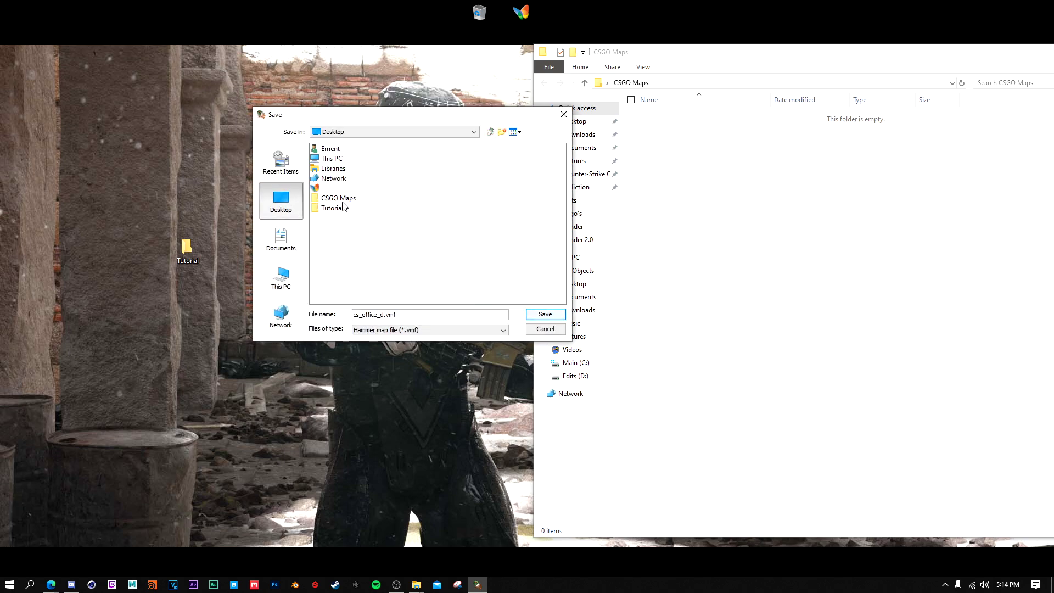
double_click(337, 198)
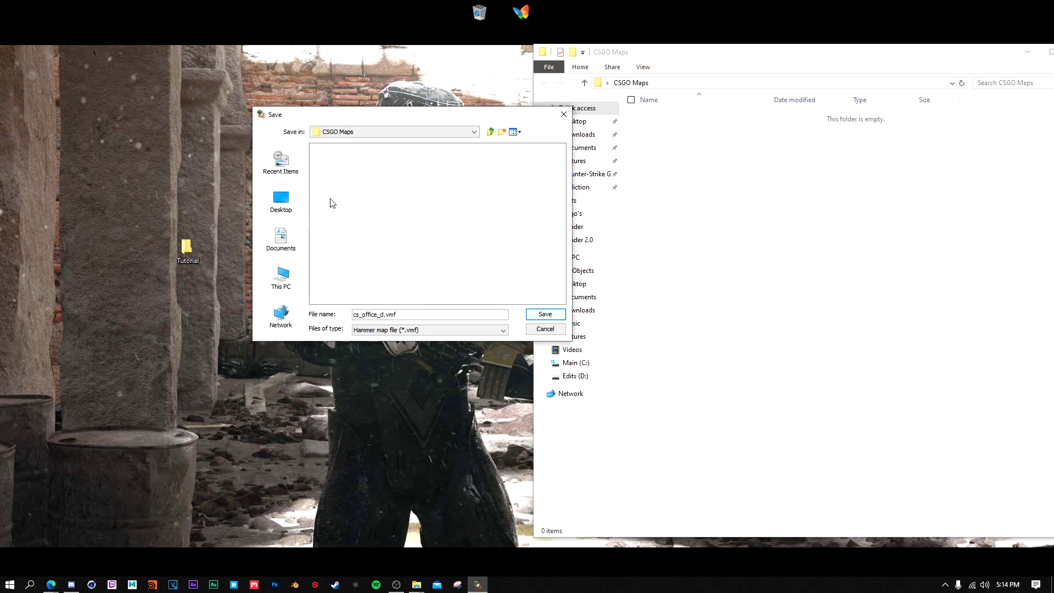
left_click(561, 317)
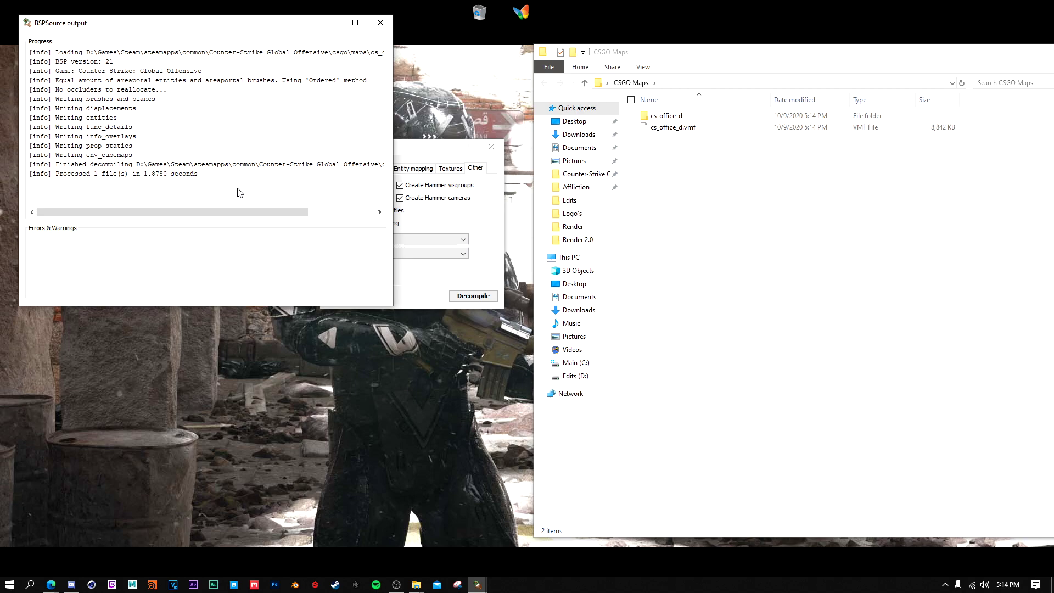
- Close the BSPSource output and main windows, and center the CSGO Maps folder window to inspect the decompiled files
left_click(386, 23)
left_click(492, 146)
left_click_drag(621, 58, 290, 89)
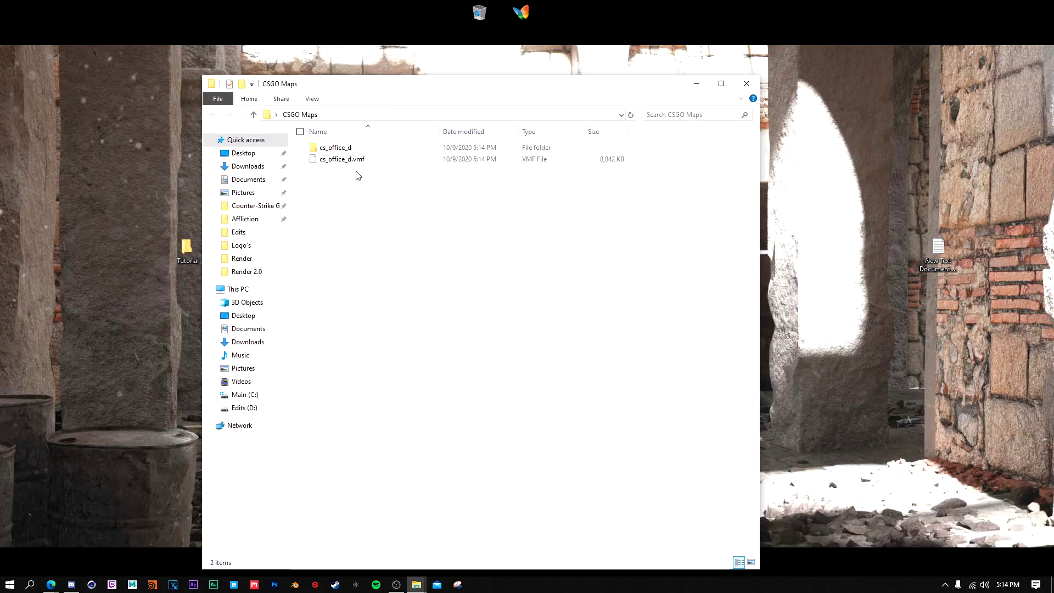
left_click(342, 159)
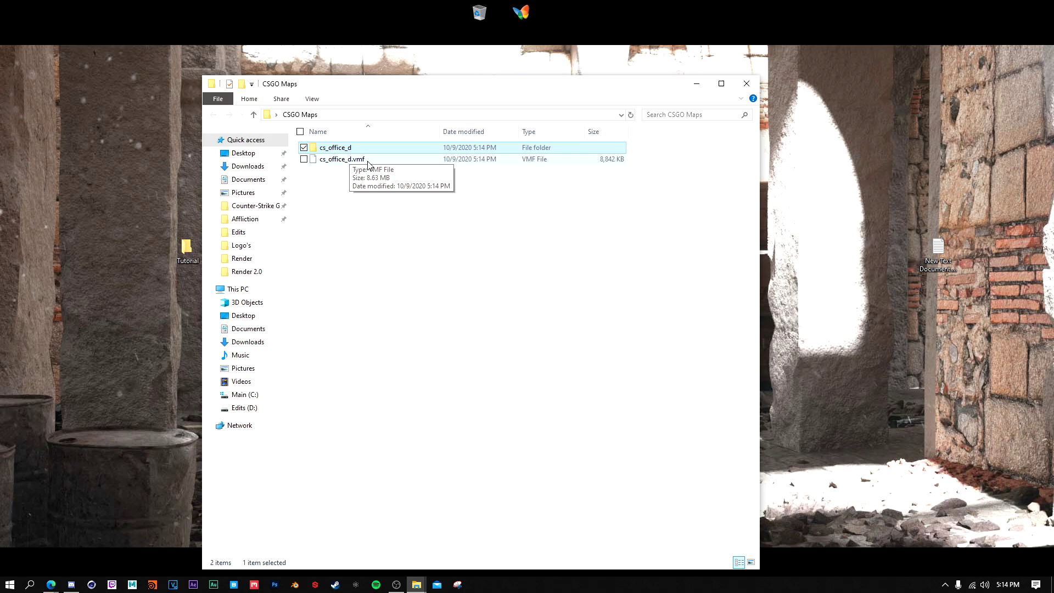
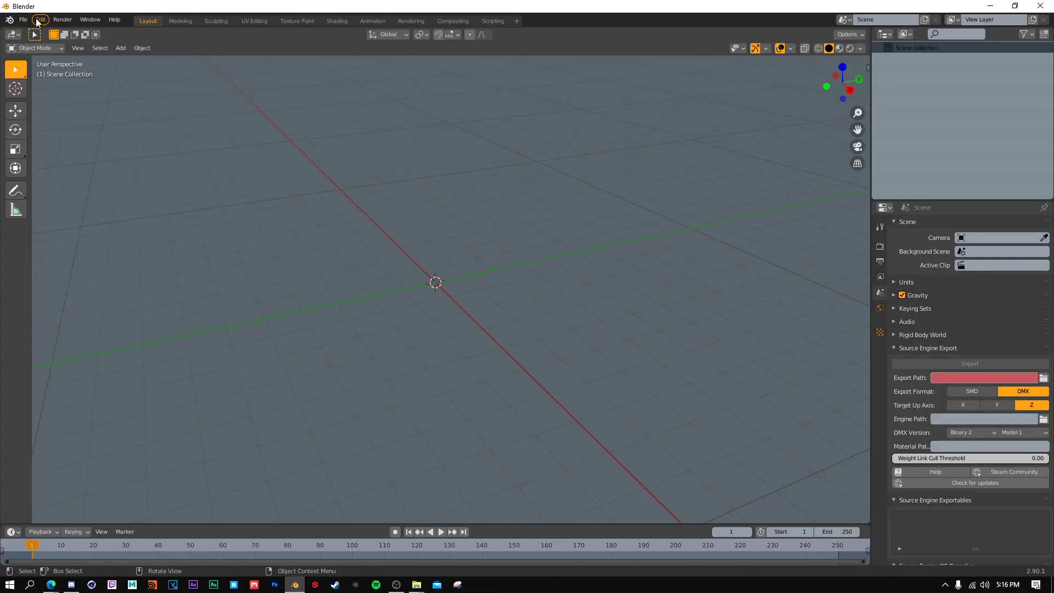
- Open Blender's add-on preferences, show only community add-ons, and expand the Import Valve Map Format / Valve Material Type add-on
left_click(38, 20)
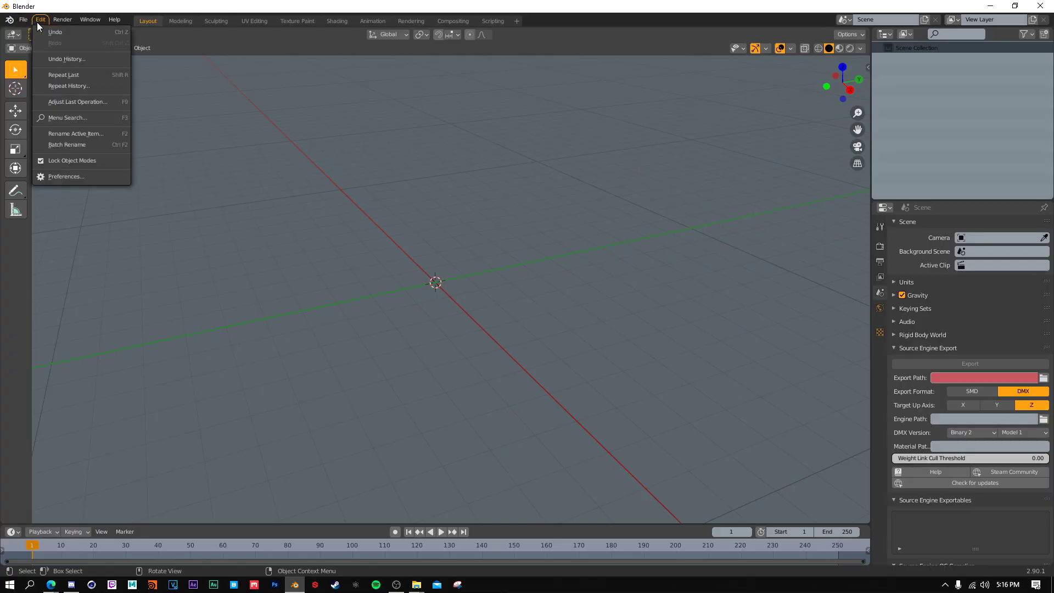
left_click(77, 174)
left_click_drag(135, 45, 355, 89)
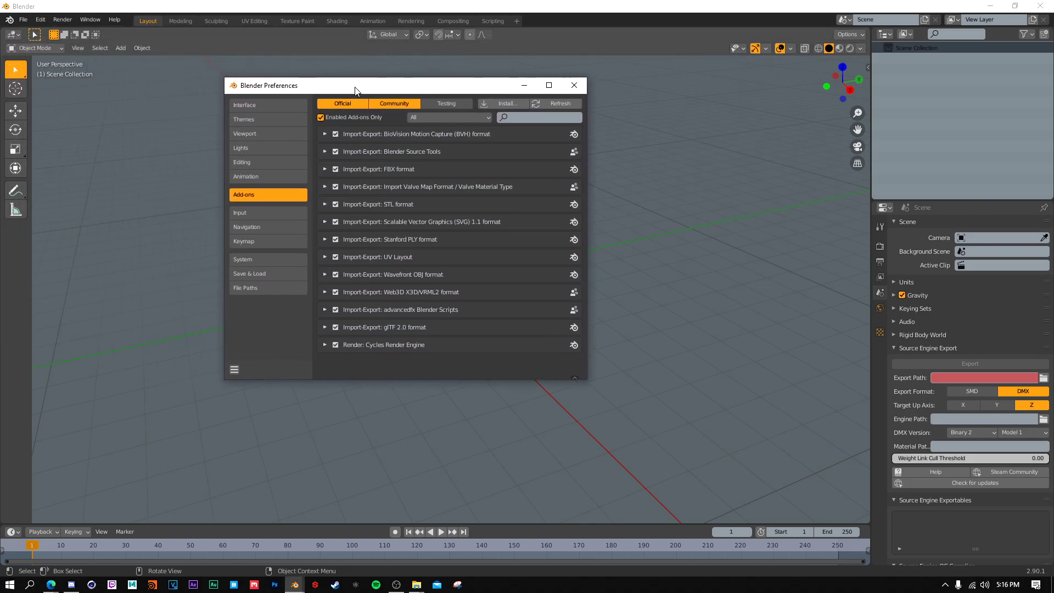
left_click(386, 103)
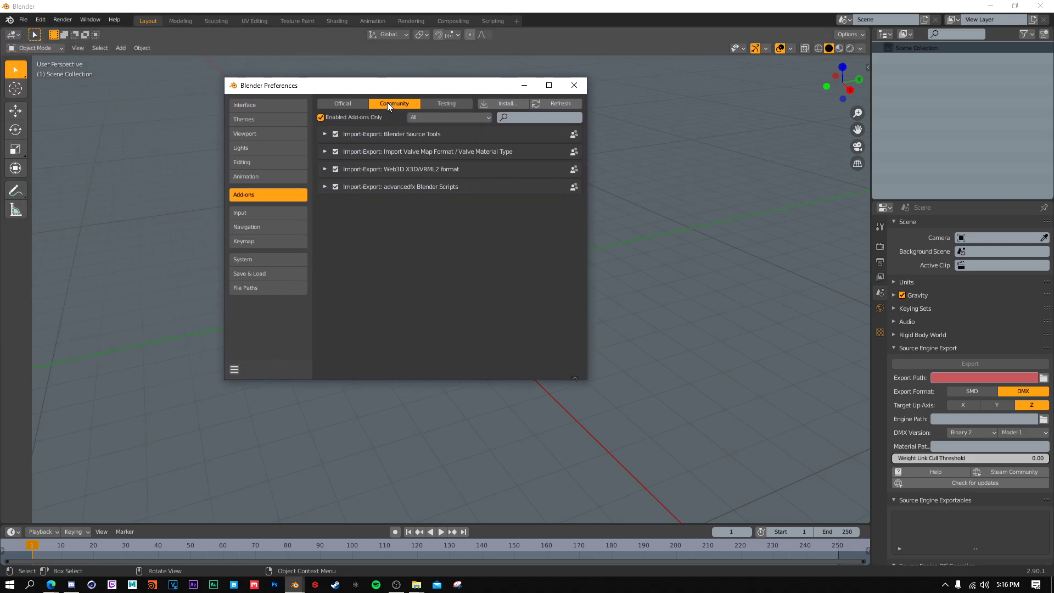
left_click(325, 152)
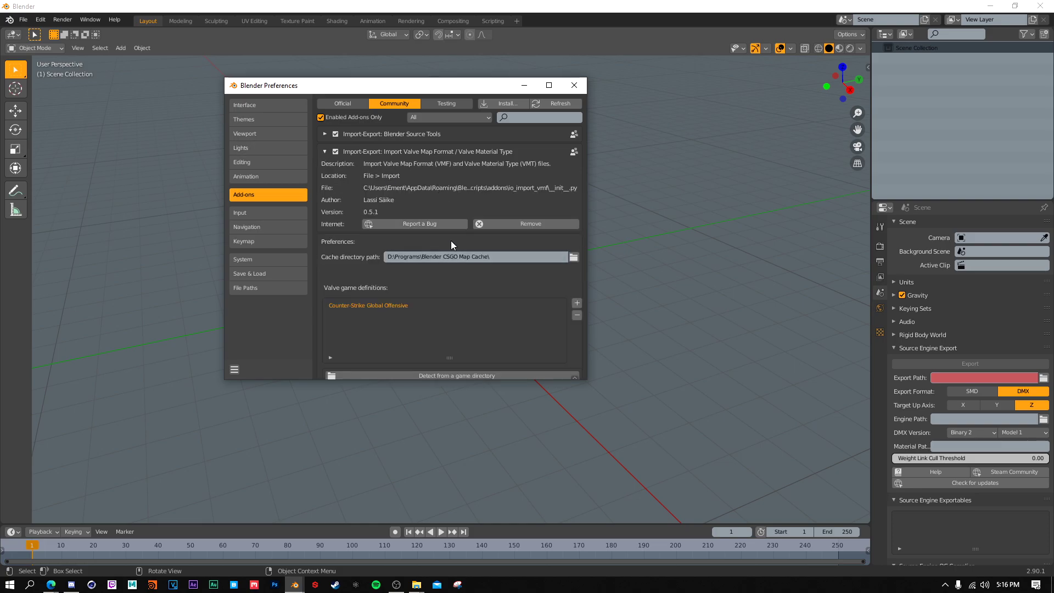
- Set the add-on's cache directory path to D:\Programs\Blender CSGO Map Cache\
left_click(573, 256)
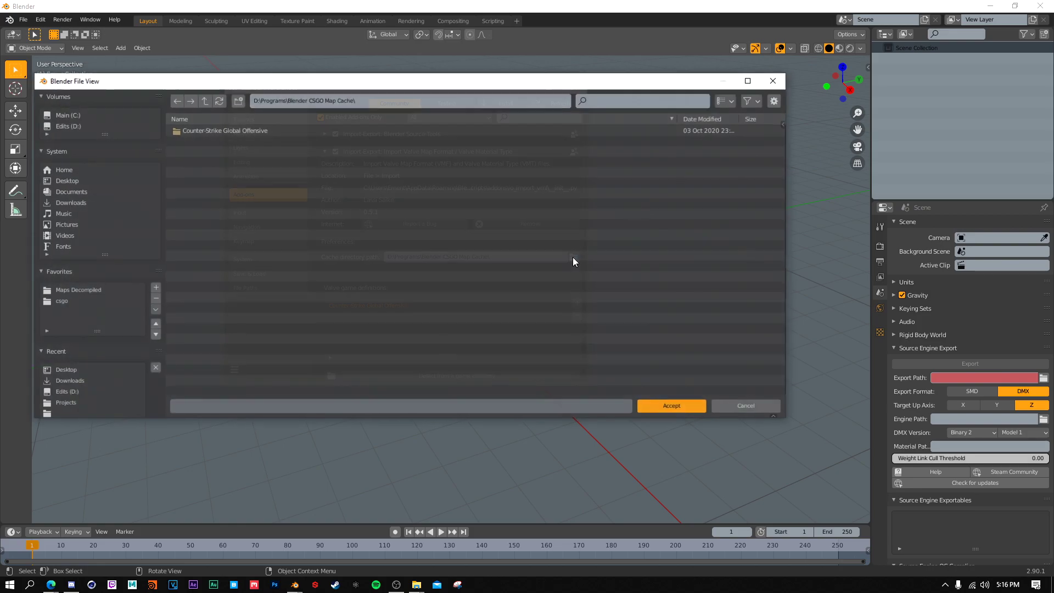
left_click_drag(286, 81, 355, 81)
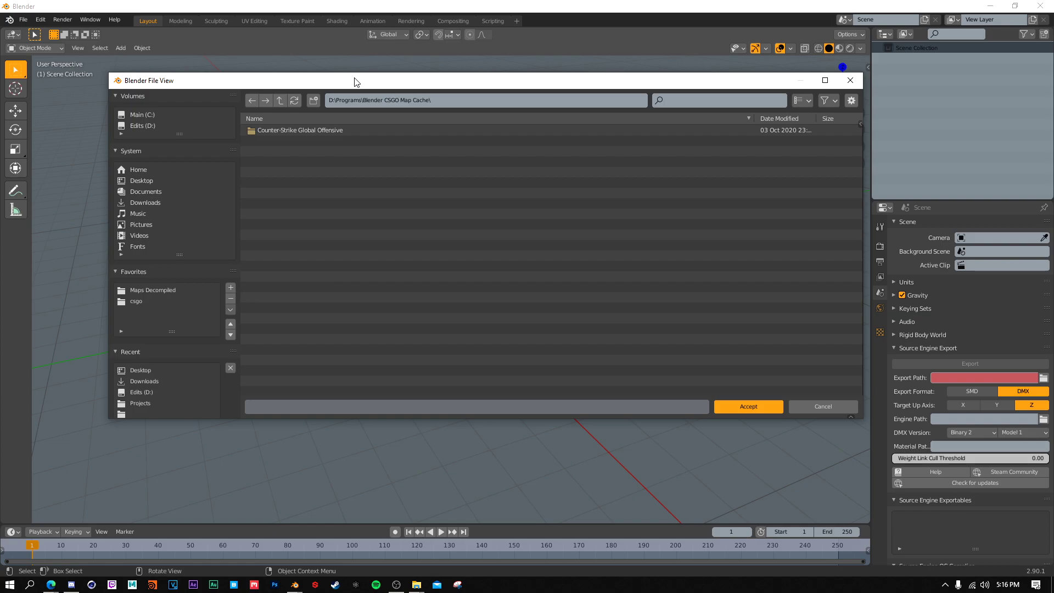
right_click(307, 193)
left_click(763, 410)
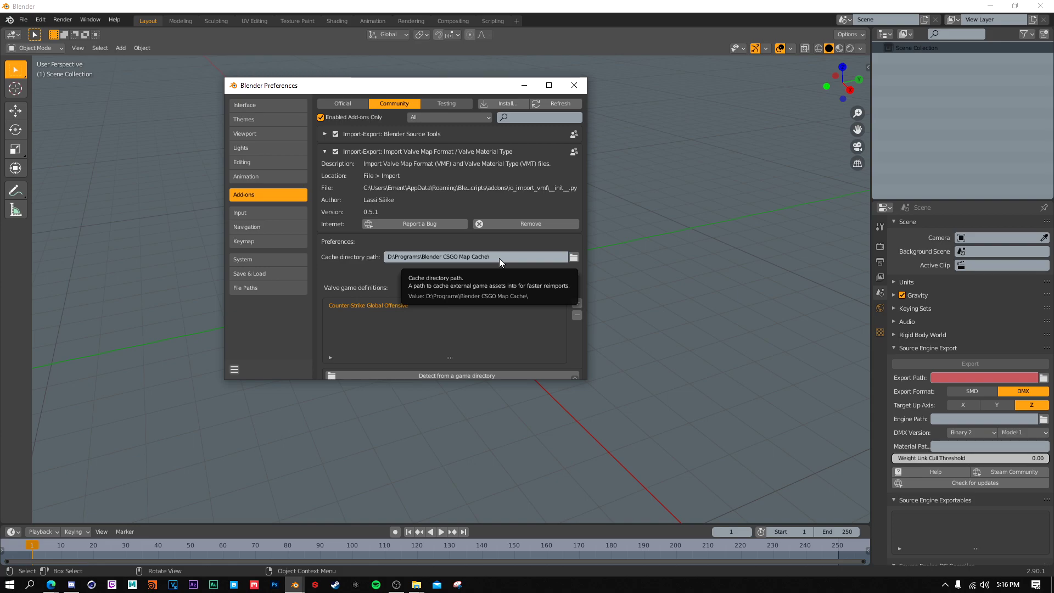
- Start detecting a Valve game definition from a game directory and browse to D:\Games\Steam\steamapps\common
scroll(403, 261, "down", 1)
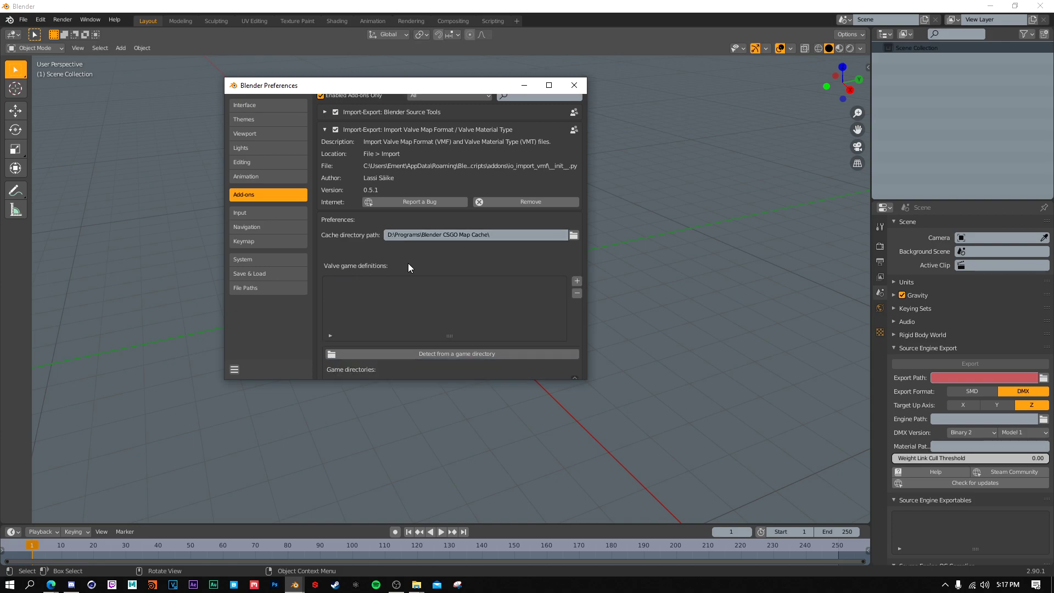
scroll(542, 284, "down", 2)
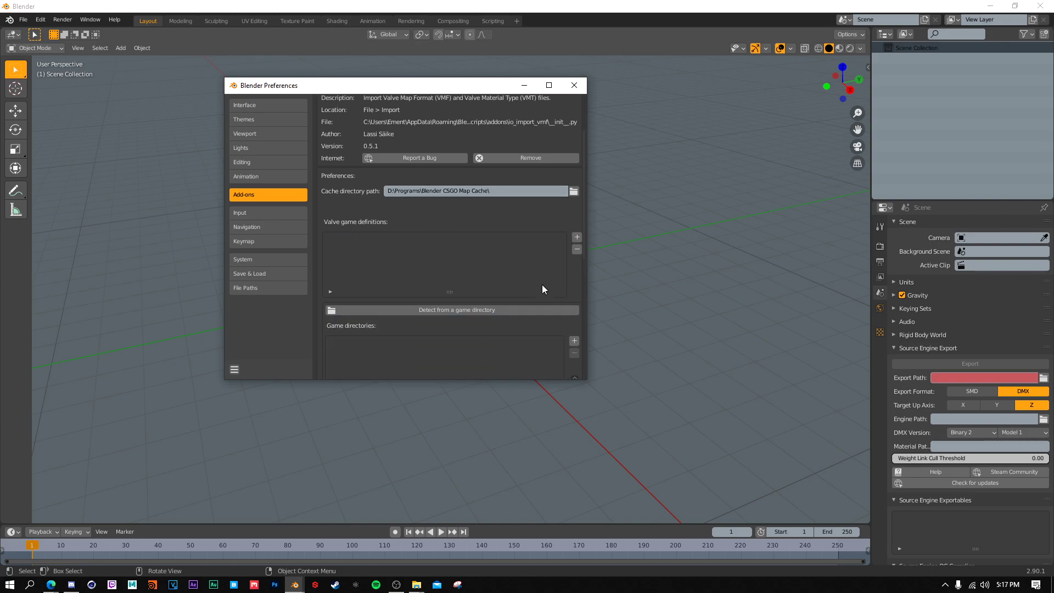
left_click(480, 311)
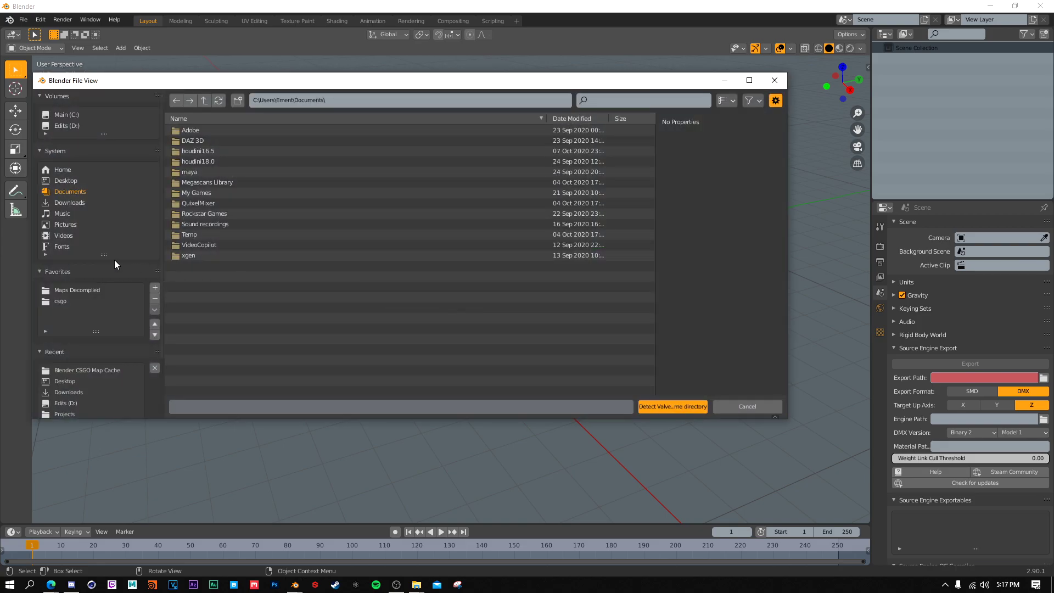
left_click(81, 126)
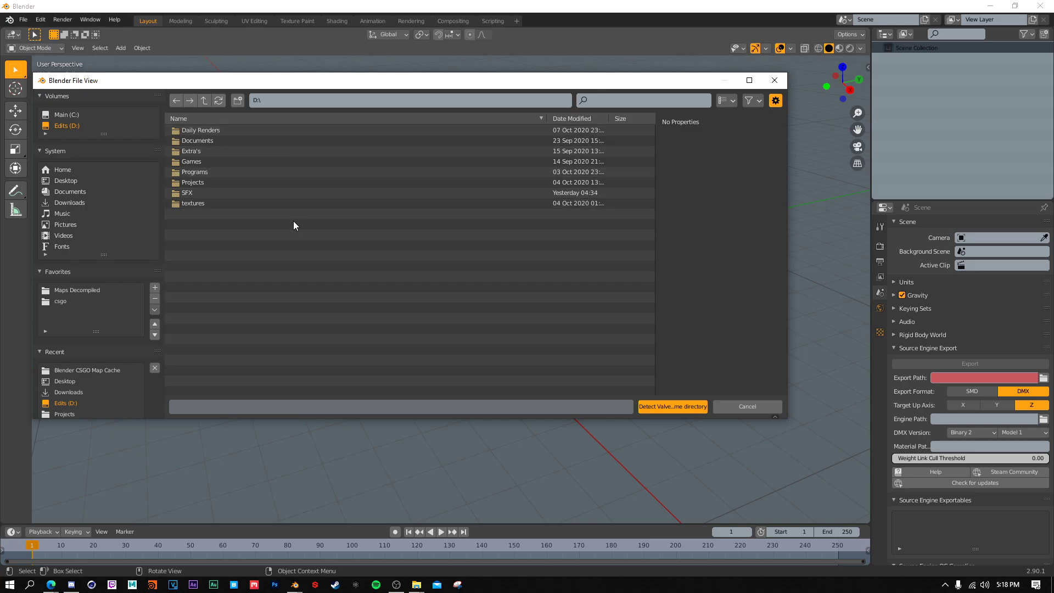
double_click(203, 162)
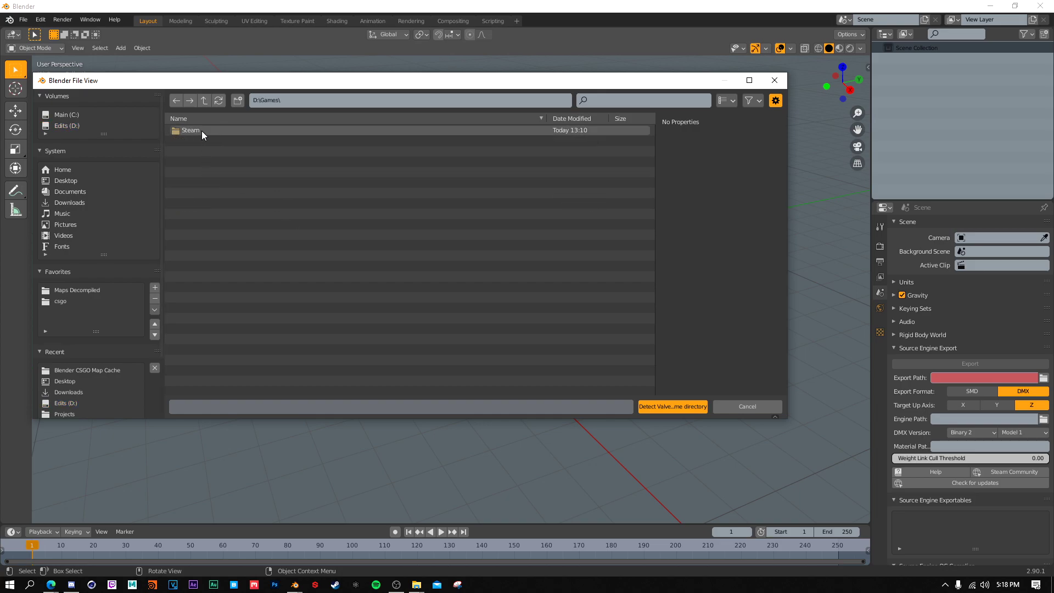
double_click(202, 130)
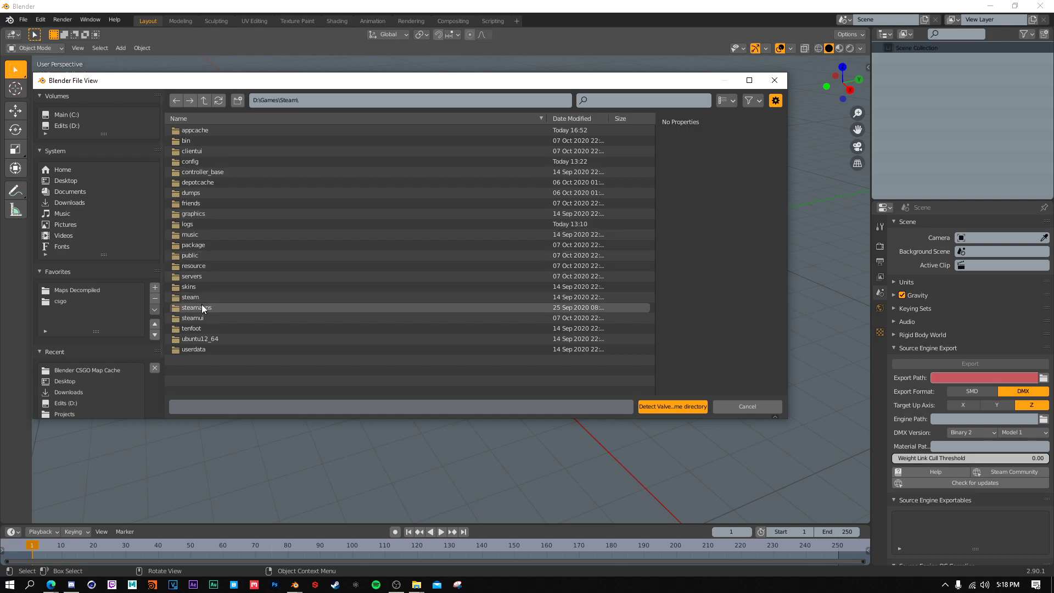
double_click(196, 307)
double_click(199, 132)
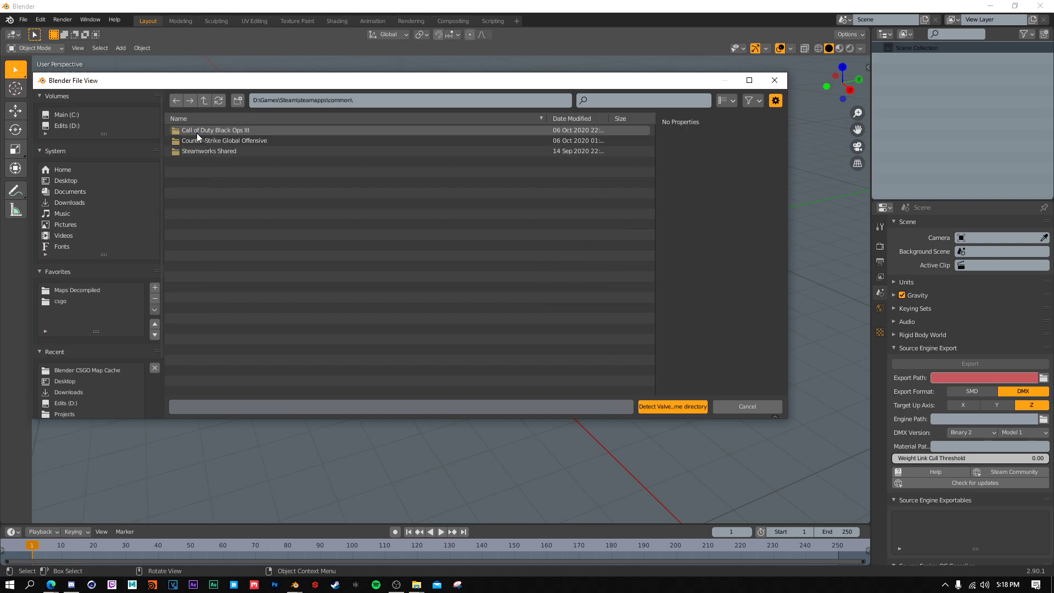
- Detect the game definition from the csgo folder inside Counter-Strike Global Offensive, and review the add-on's game directories and VPK archives
double_click(195, 141)
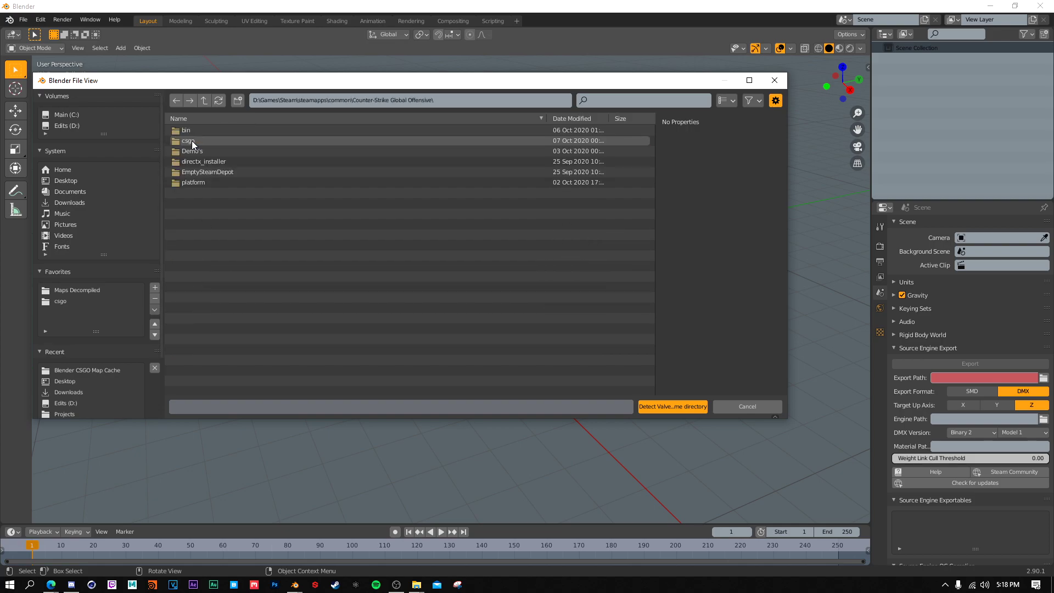
double_click(192, 141)
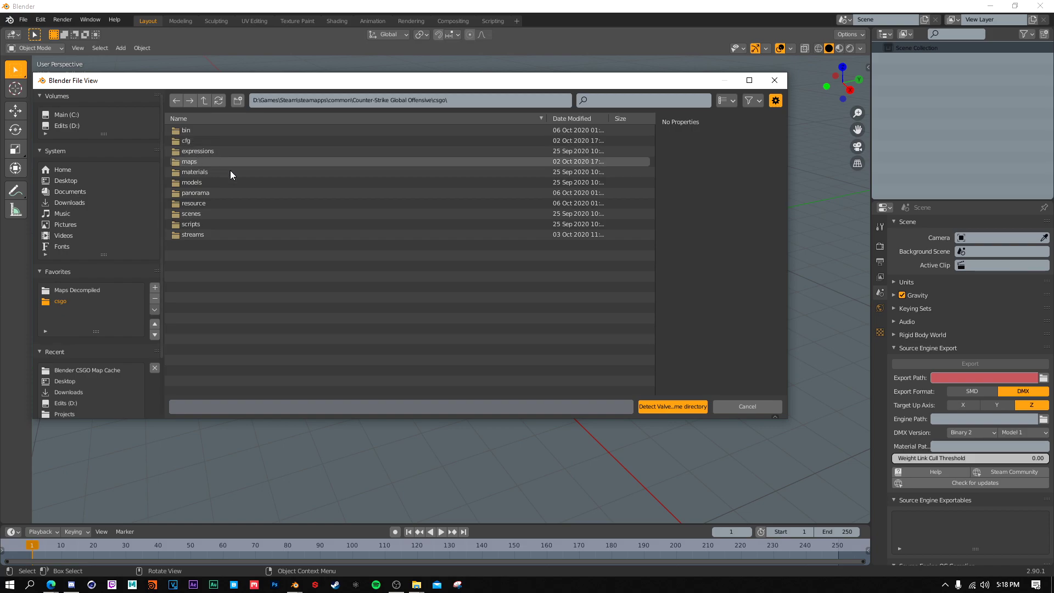
left_click(693, 406)
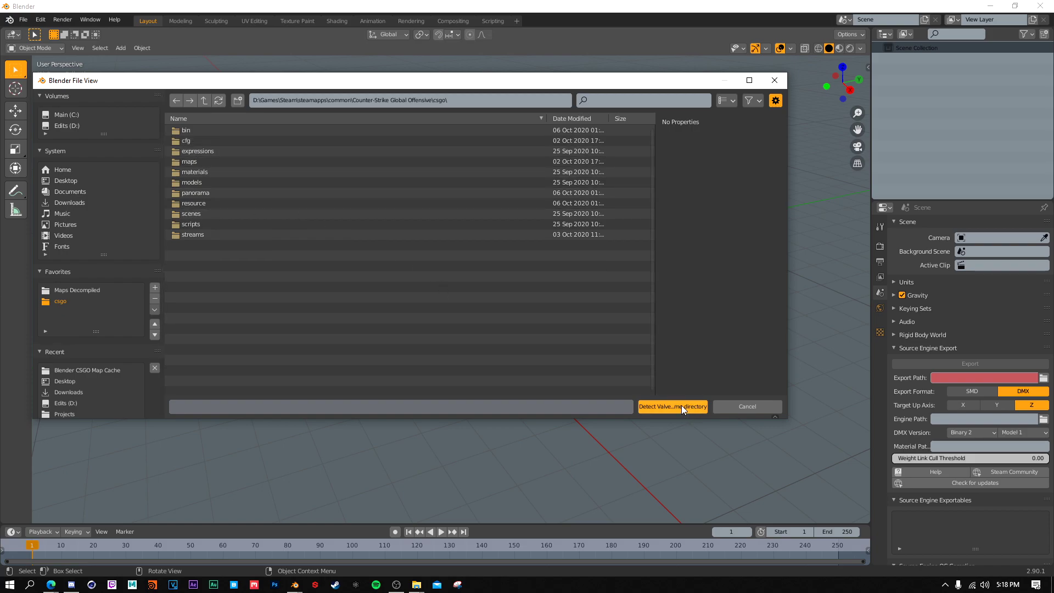
left_click(684, 405)
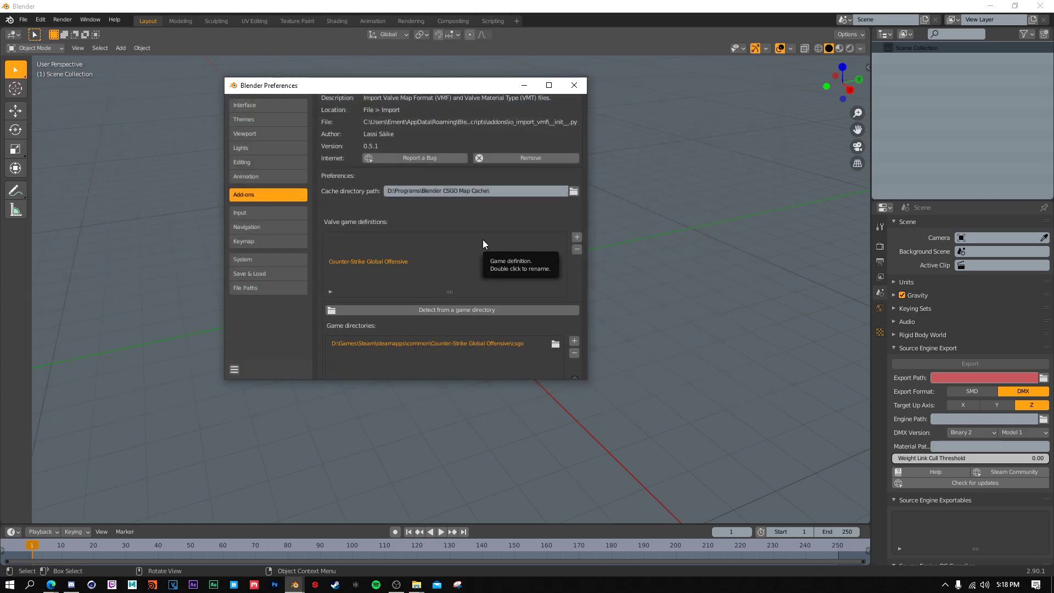
scroll(486, 250, "down", 8)
scroll(496, 264, "down", 3)
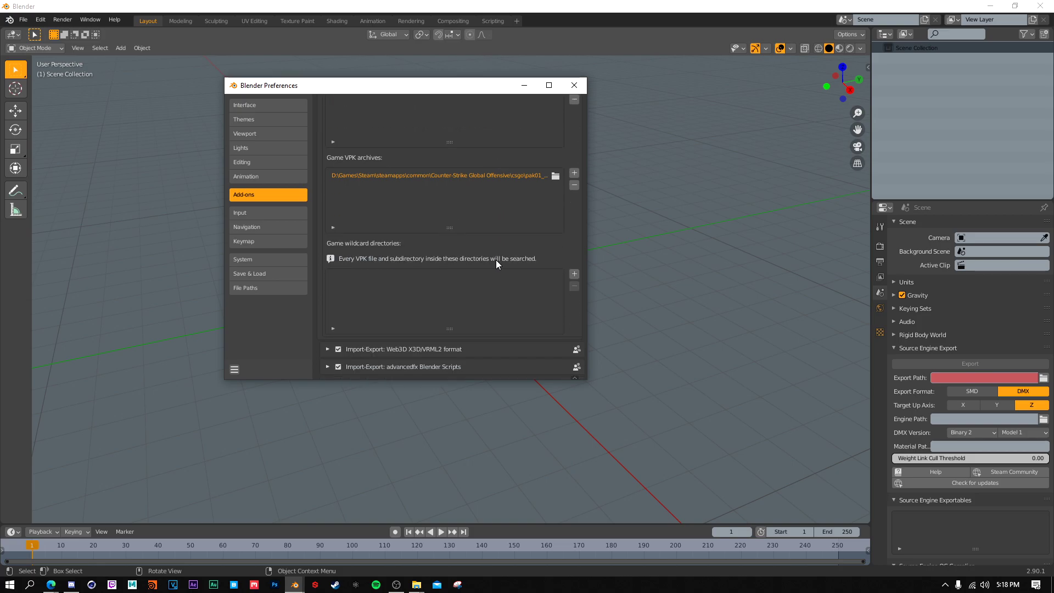
scroll(494, 263, "up", 12)
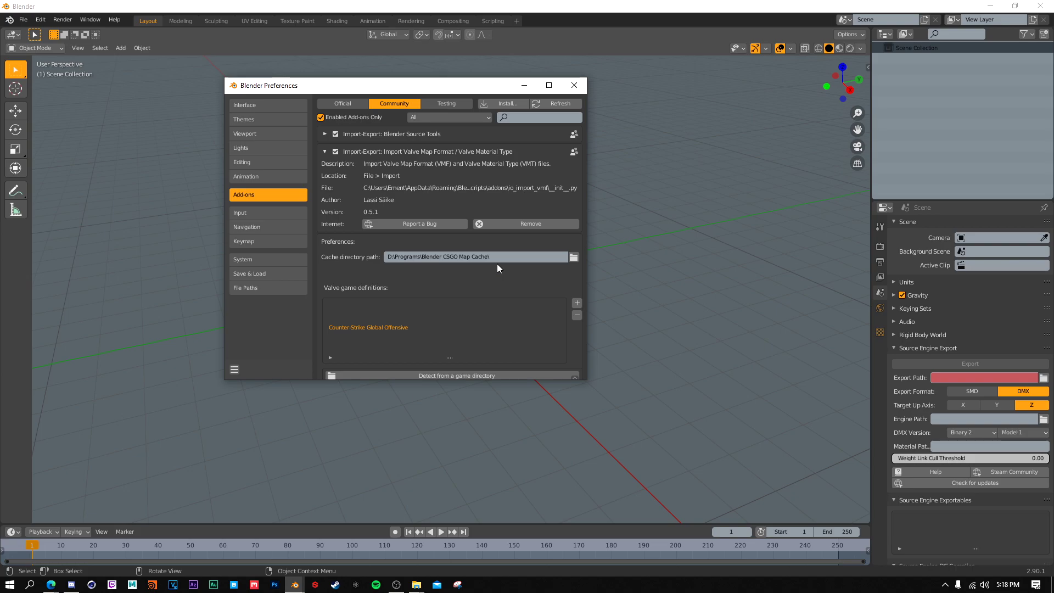
- Leave the preferences, start a Valve Map Format import, and select cs_office_d.vmf in the CSGO Maps folder on the Desktop
left_click(141, 91)
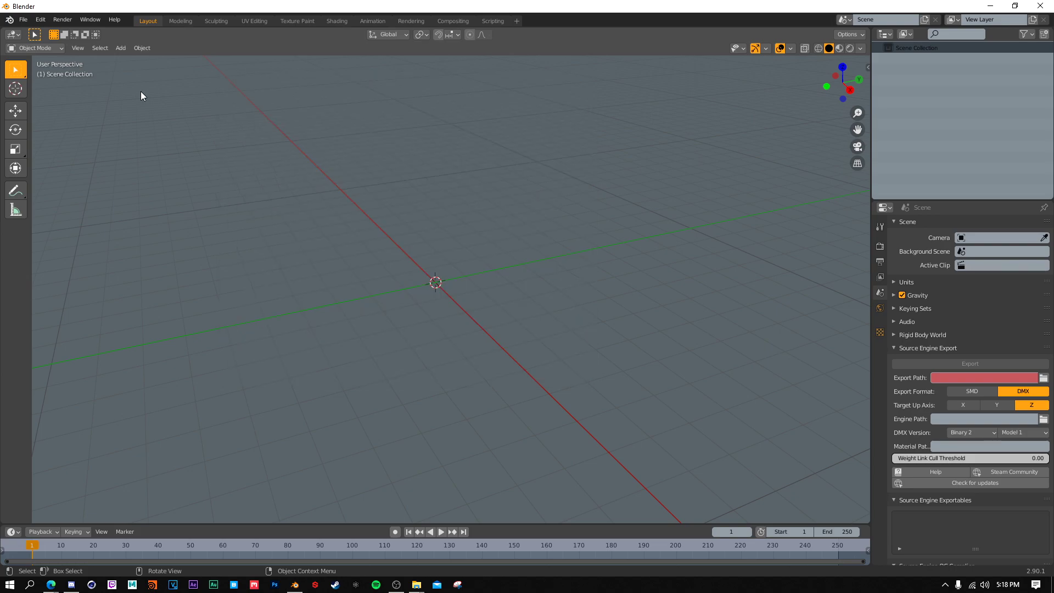
left_click(23, 20)
mouse_move(61, 169)
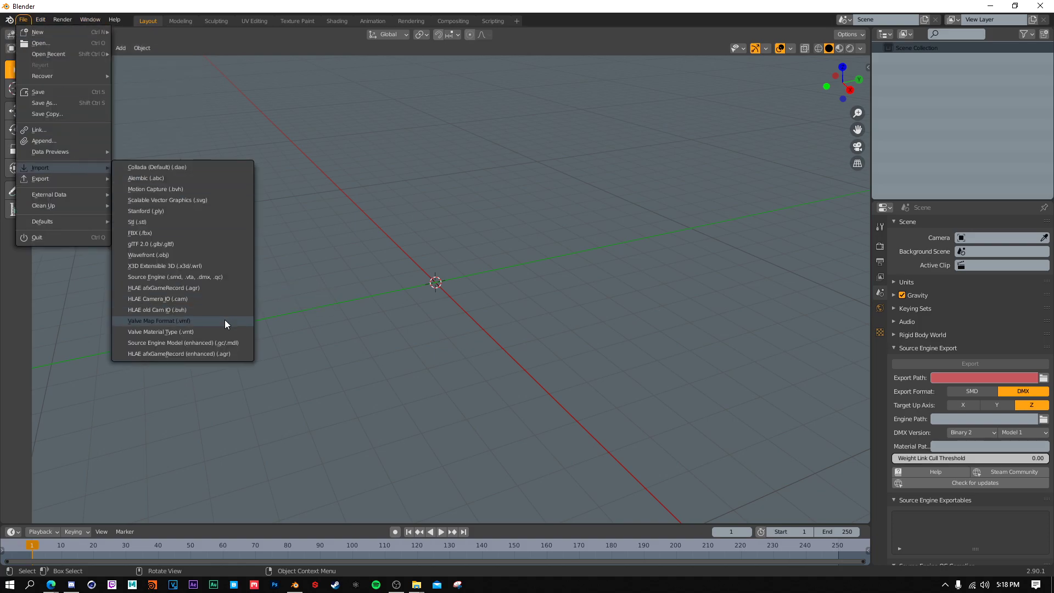
left_click(225, 321)
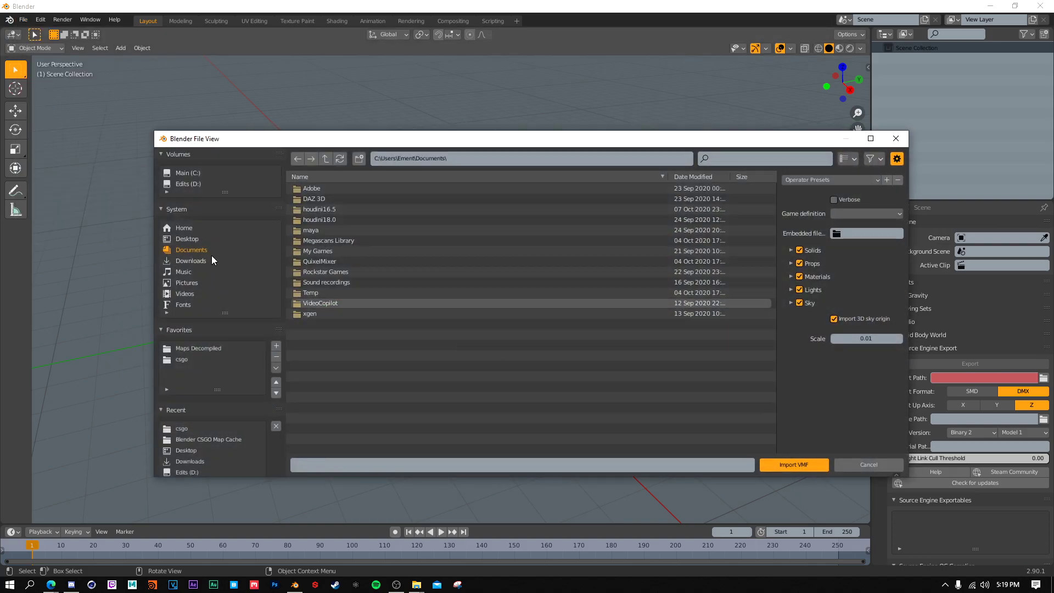
left_click(185, 240)
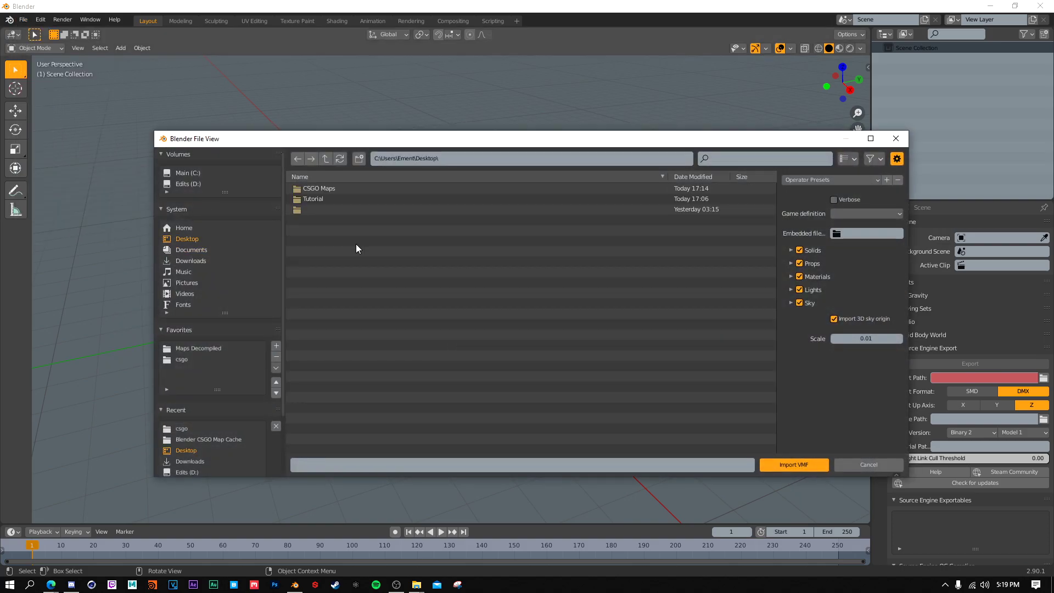
double_click(321, 189)
left_click(344, 199)
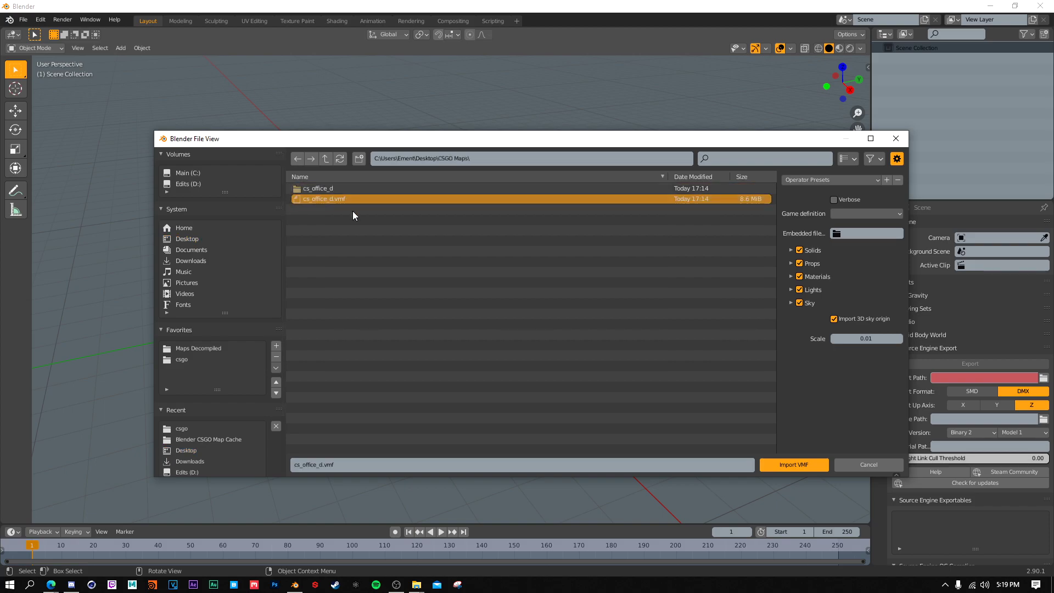
left_click(337, 191)
left_click(342, 198)
- Set the VMF import's game definition to Counter-Strike Global Offensive
left_click(822, 186)
left_click(836, 180)
left_click(900, 213)
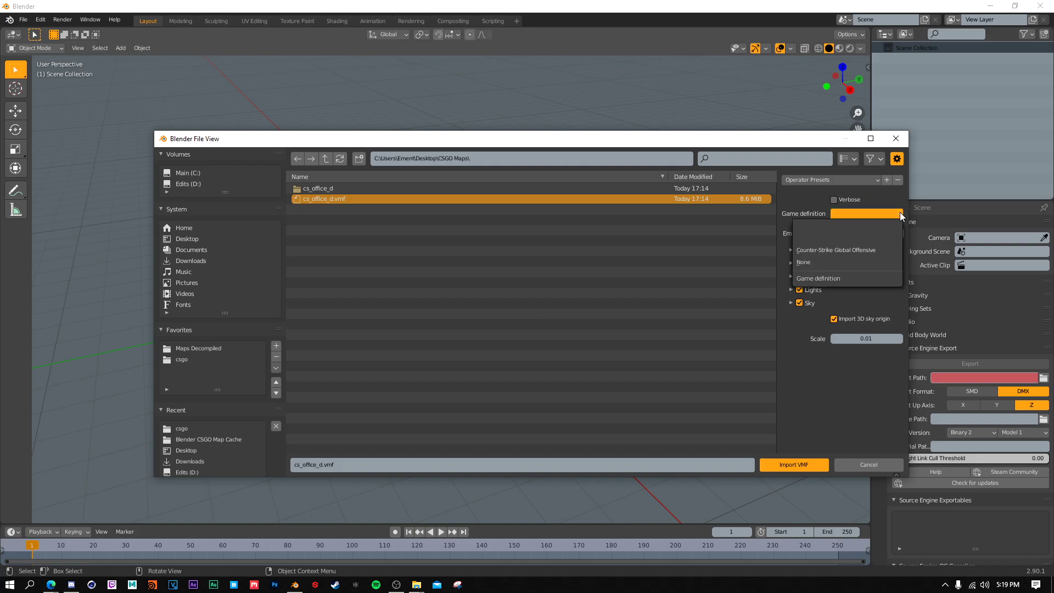
left_click(855, 247)
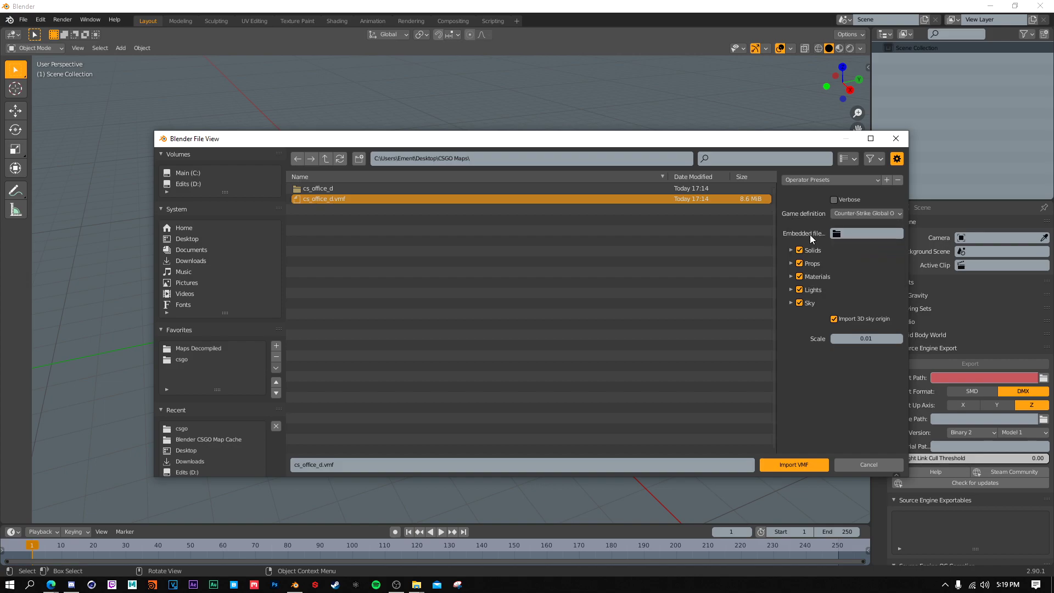
- Examine the Solids, Props, Materials and Lights options of the VMF import
left_click(791, 251)
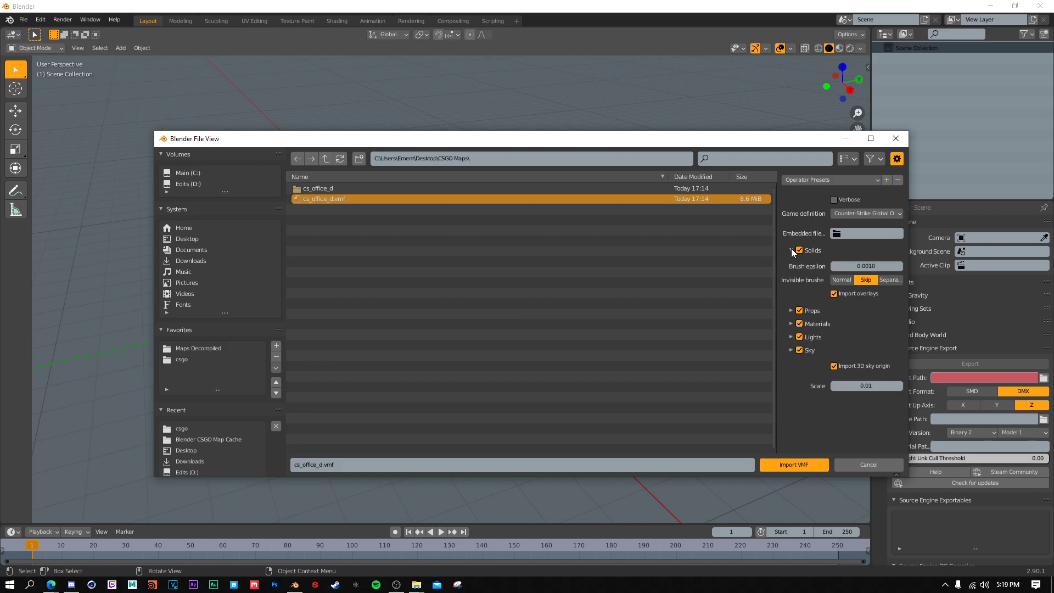
left_click(792, 250)
left_click(792, 263)
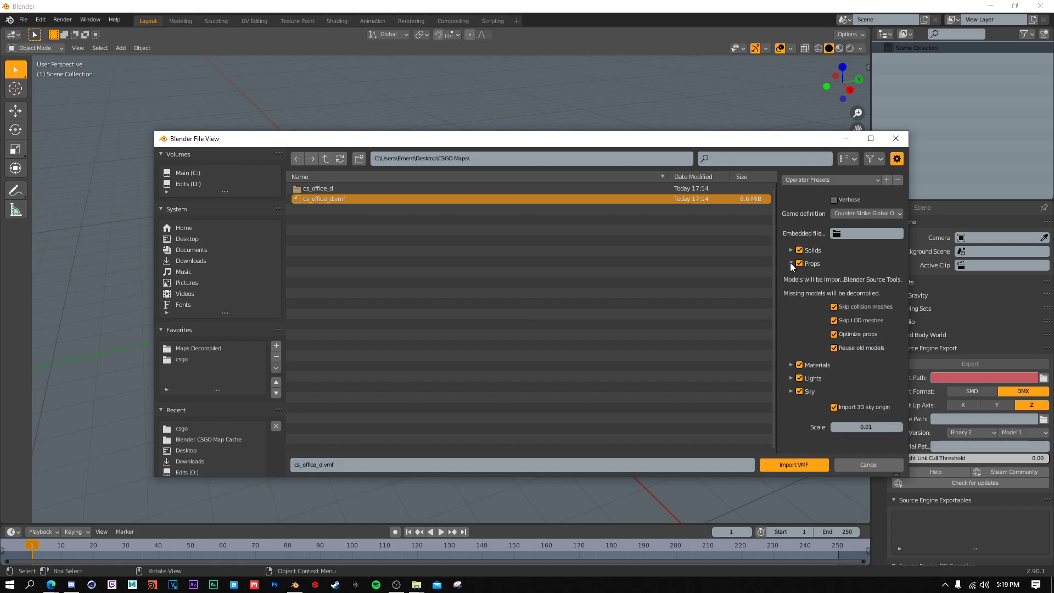
left_click(792, 263)
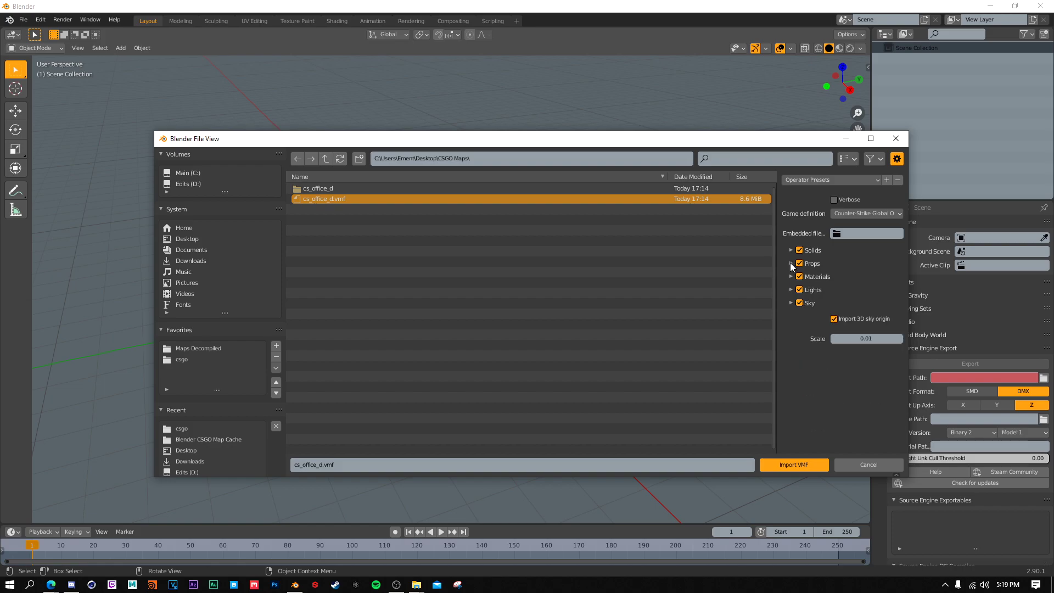
left_click(791, 276)
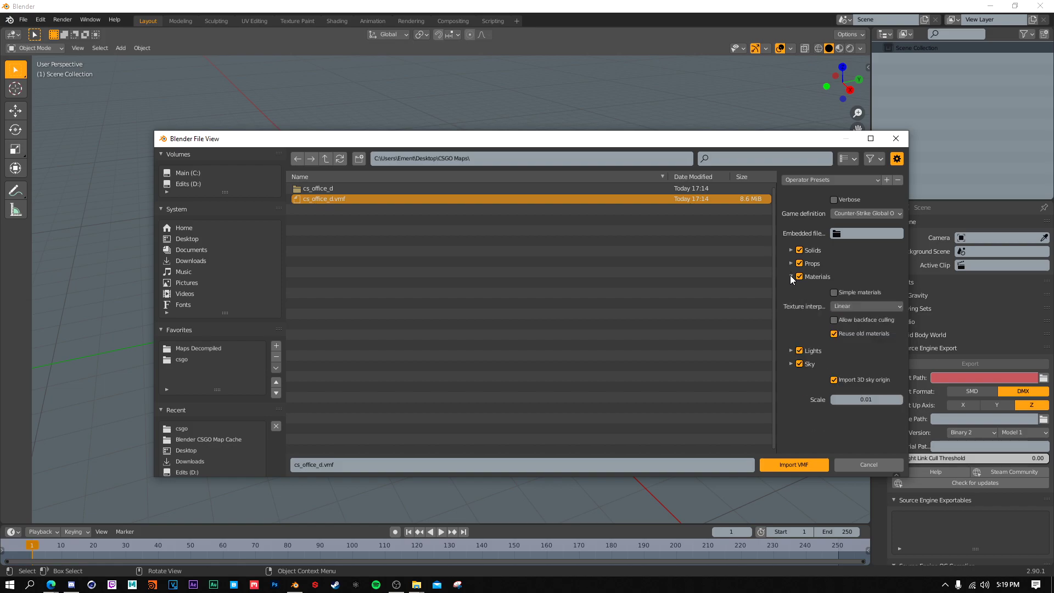
left_click(834, 293)
left_click(792, 278)
left_click(790, 289)
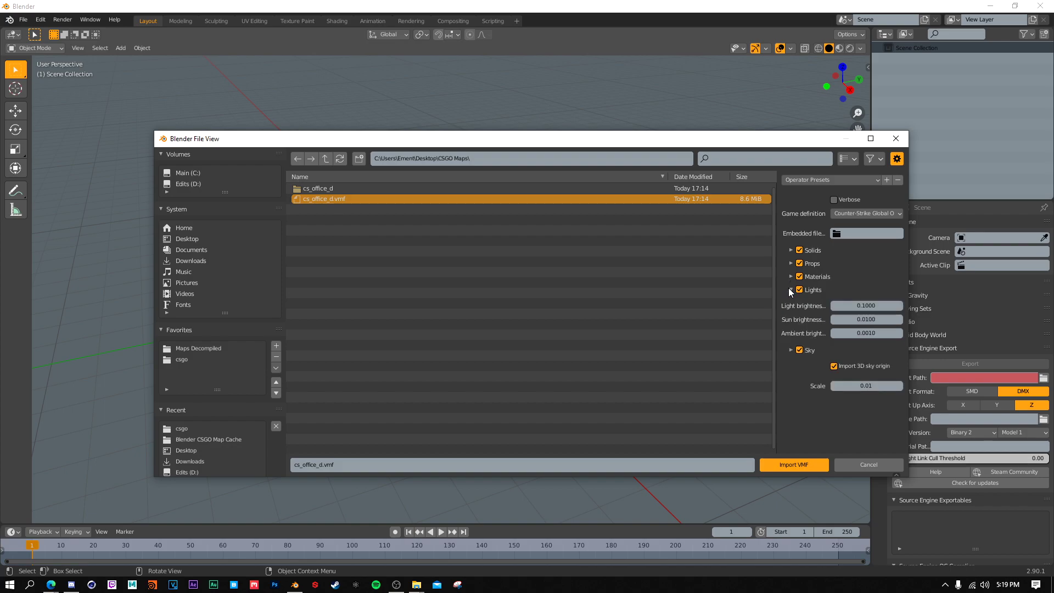
left_click(792, 289)
- Expand the Sky import options and set the sky resolution to 2048
left_click(791, 303)
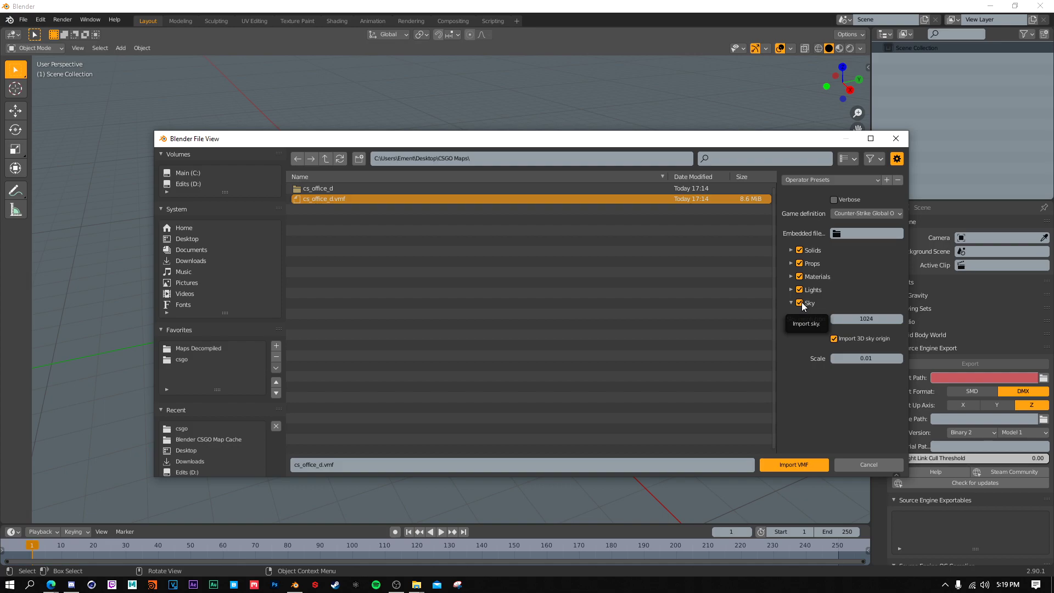
left_click(883, 319)
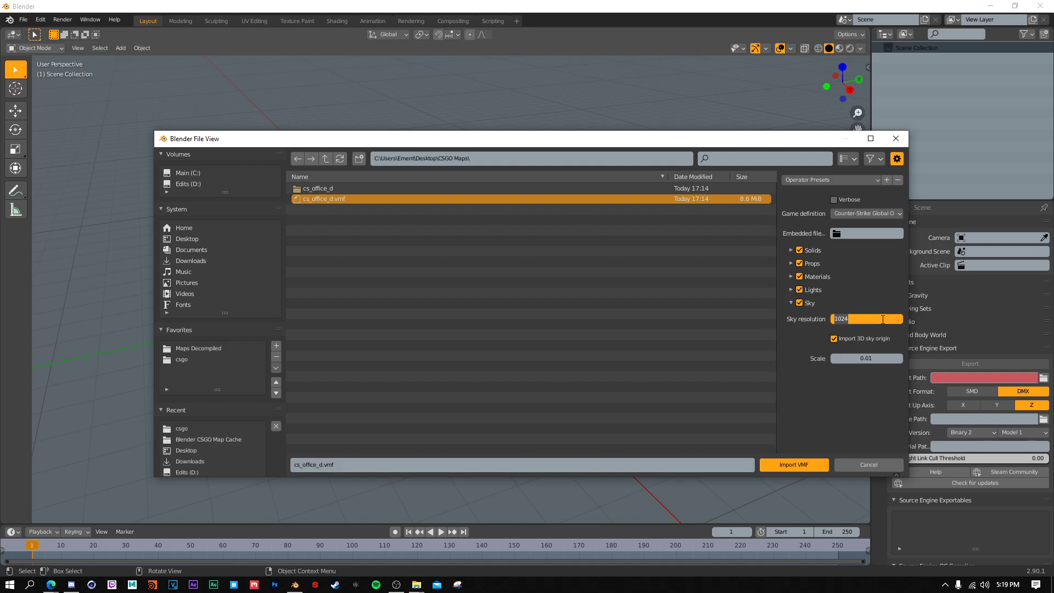
key("BackSpace")
type("2048")
key("Return")
- Set the import scale to 1 and import the cs_office_d.vmf map
left_click(873, 358)
type("1")
key("Return")
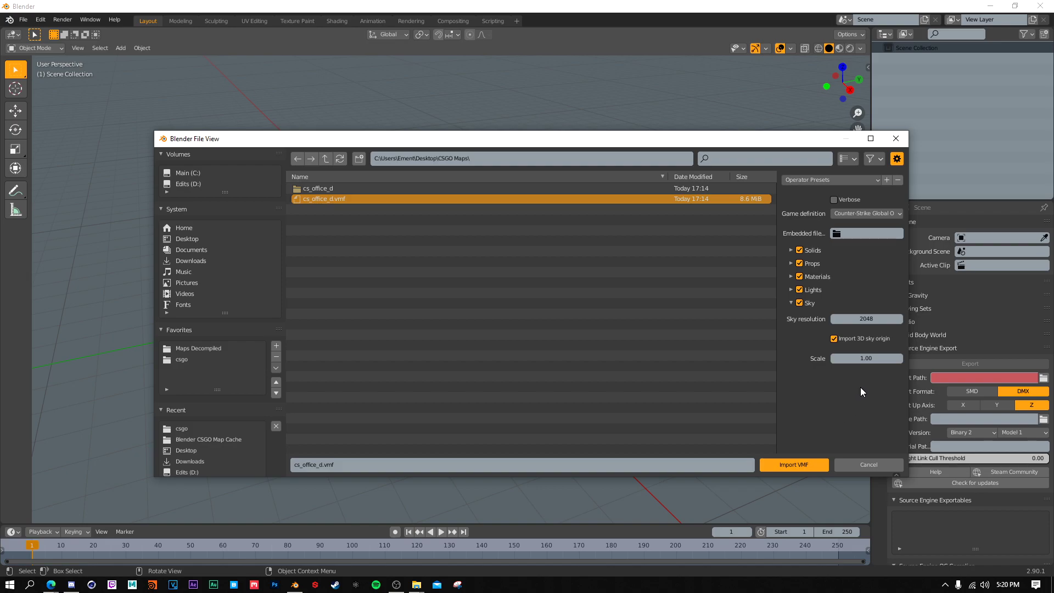
left_click(803, 470)
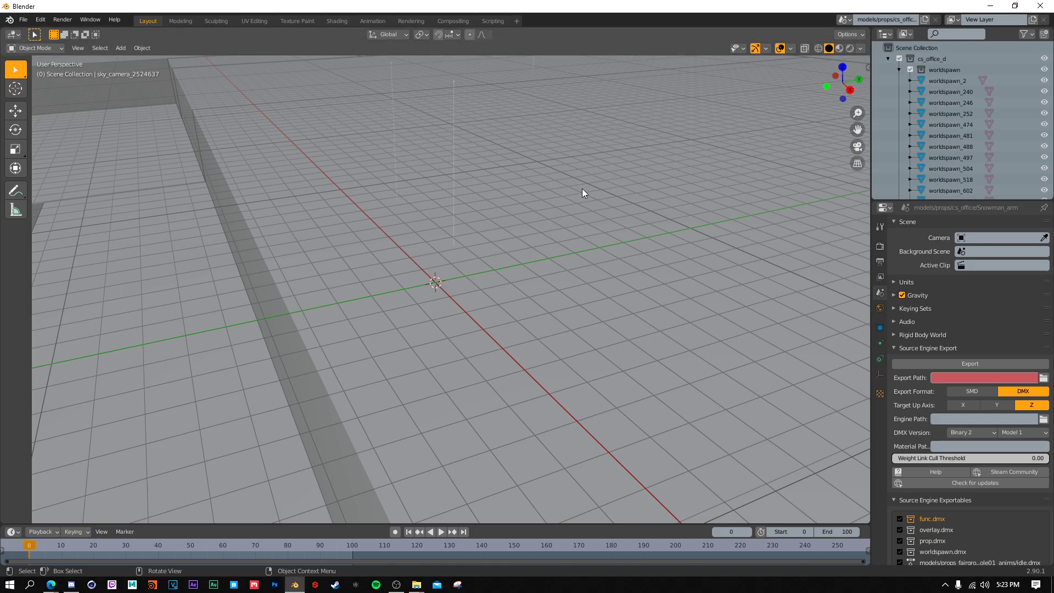
- Show the 3D viewport's view settings and set the clip end distance to 10000 m
key("n")
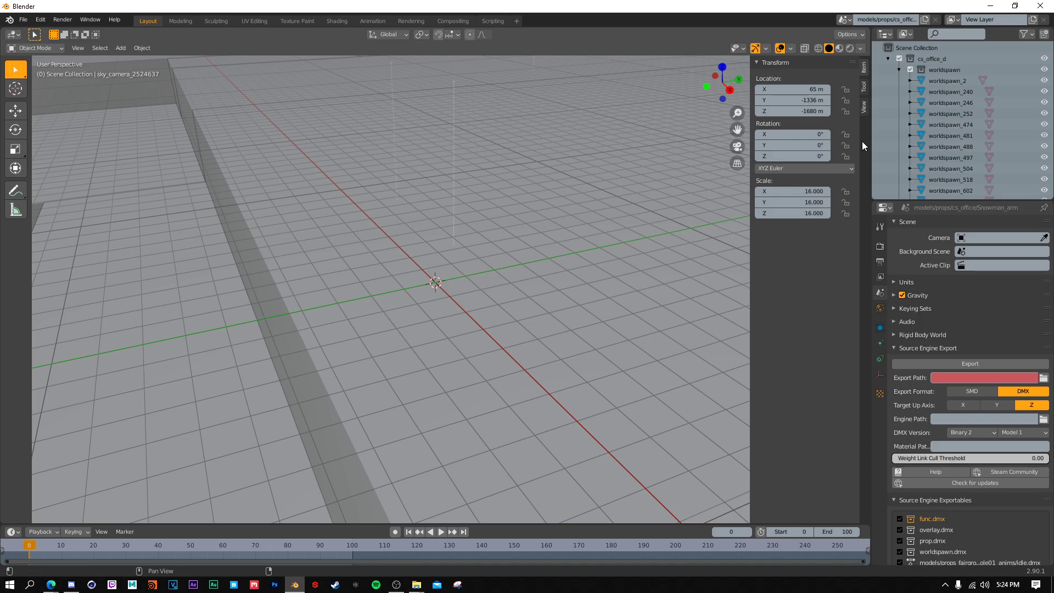
left_click(864, 107)
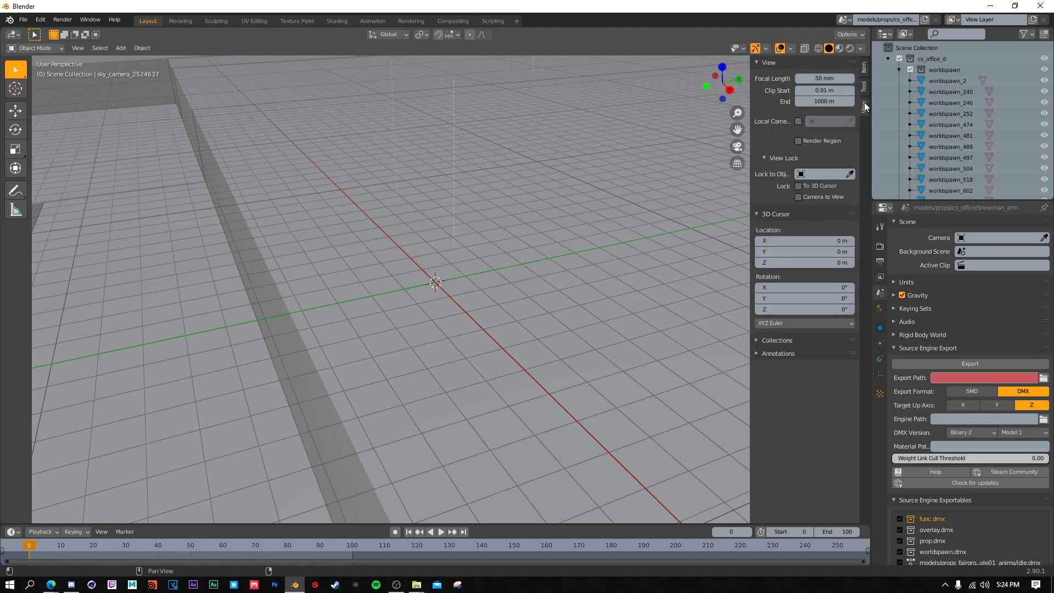
left_click(837, 102)
key("BackSpace")
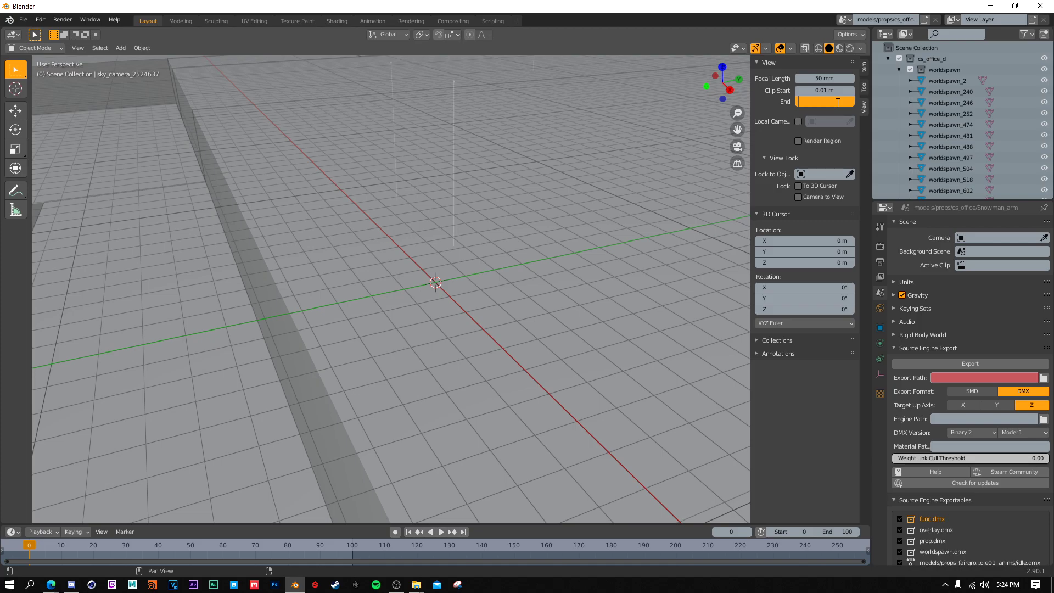
key("Escape")
left_click(814, 101)
left_click(813, 101)
type("0")
key("Return")
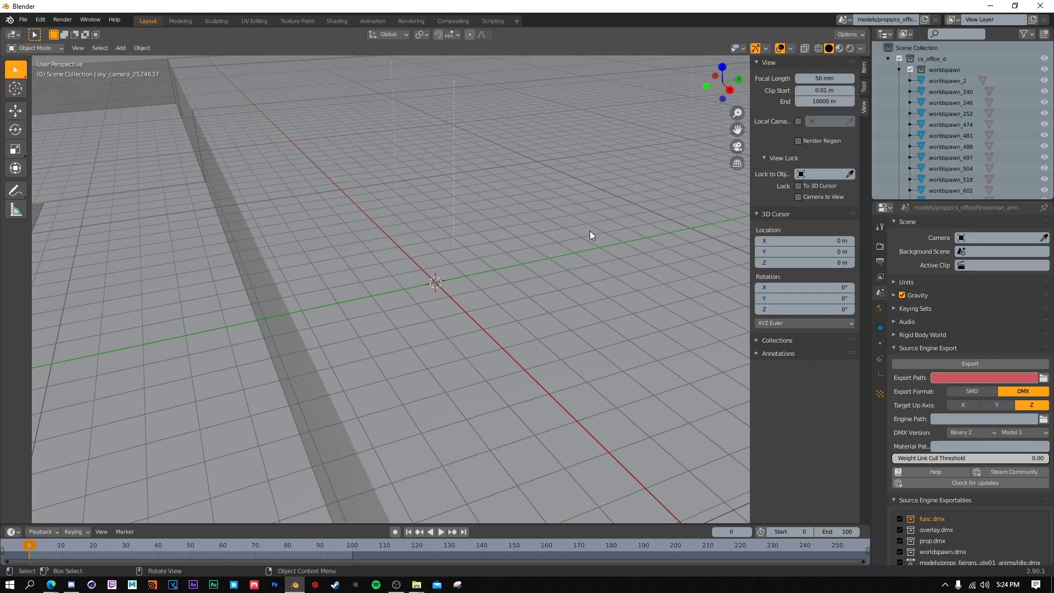
- Bring the whole imported map into view and display it with Material Preview shading
left_click(487, 192)
scroll(478, 188, "down", 10)
scroll(401, 305, "up", 5)
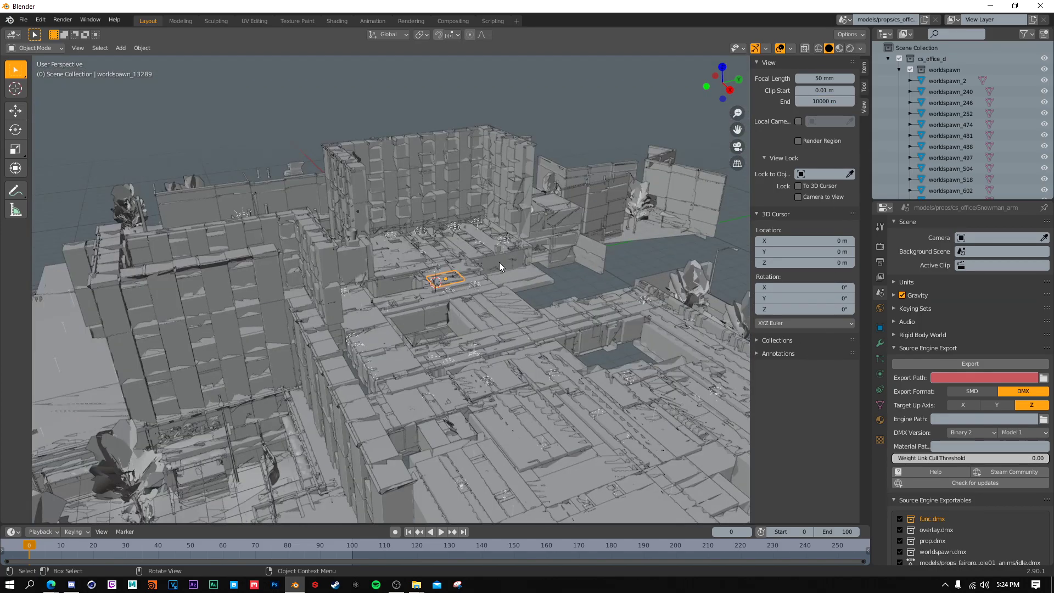
mouse_move(707, 91)
left_mouse_down()
mouse_move(648, 86)
mouse_move(640, 49)
mouse_move(675, 72)
left_mouse_up()
left_click(839, 48)
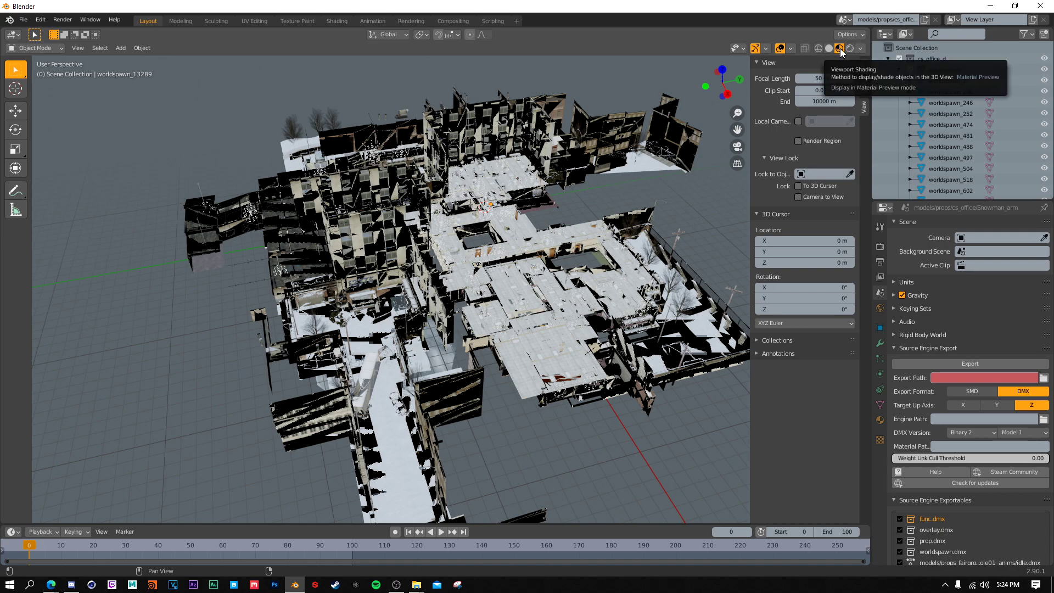
- Inspect the textured street area with the truck and police car, and switch the viewport to Rendered shading
scroll(377, 282, "up", 8)
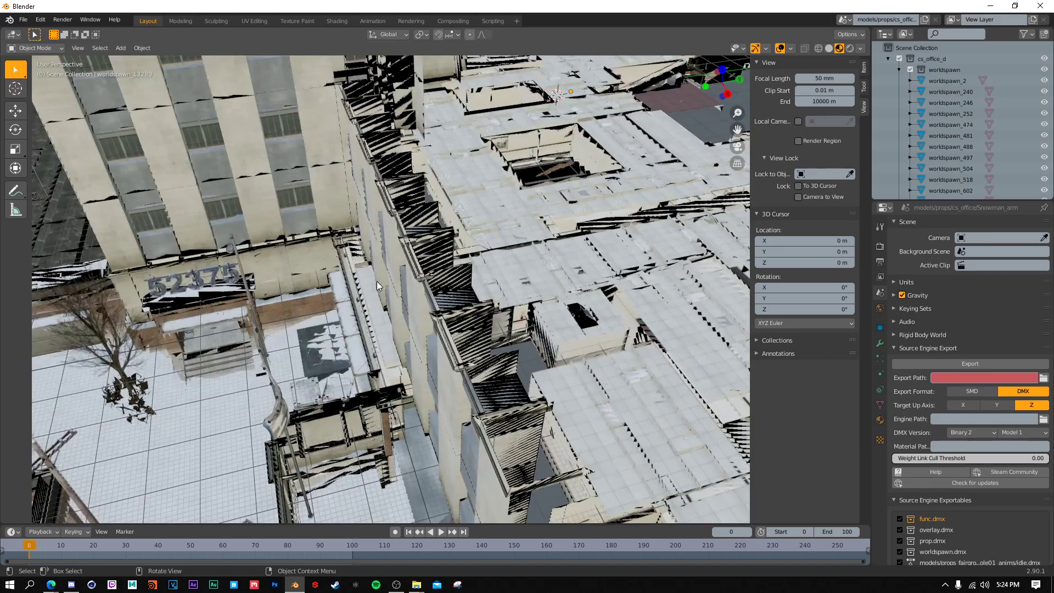
scroll(377, 282, "up", 3)
left_click_drag(738, 129, 738, 99)
middle_click_drag(421, 245, 420, 246)
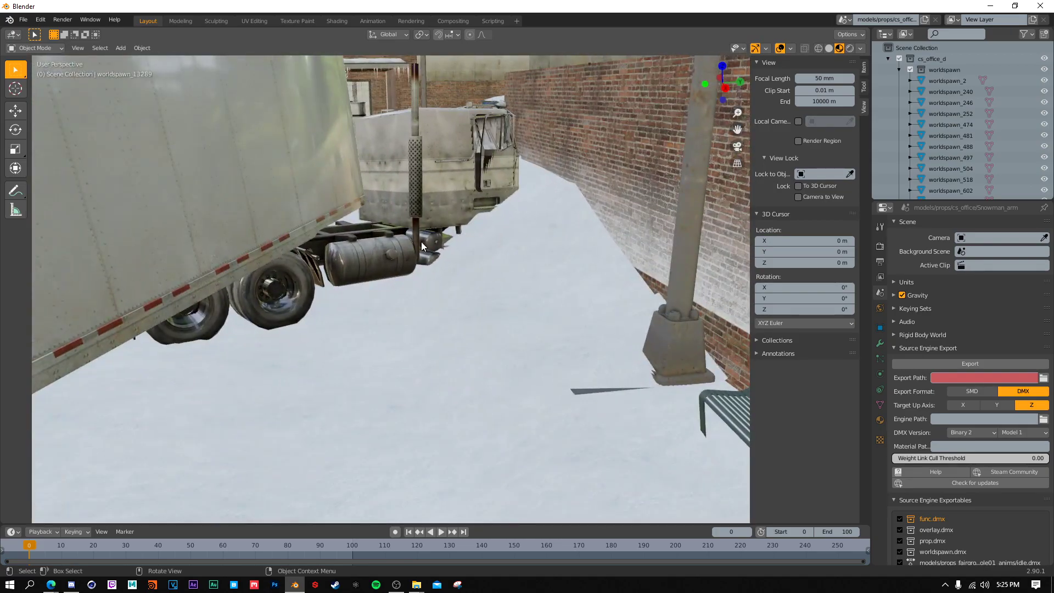
scroll(407, 244, "down", 5)
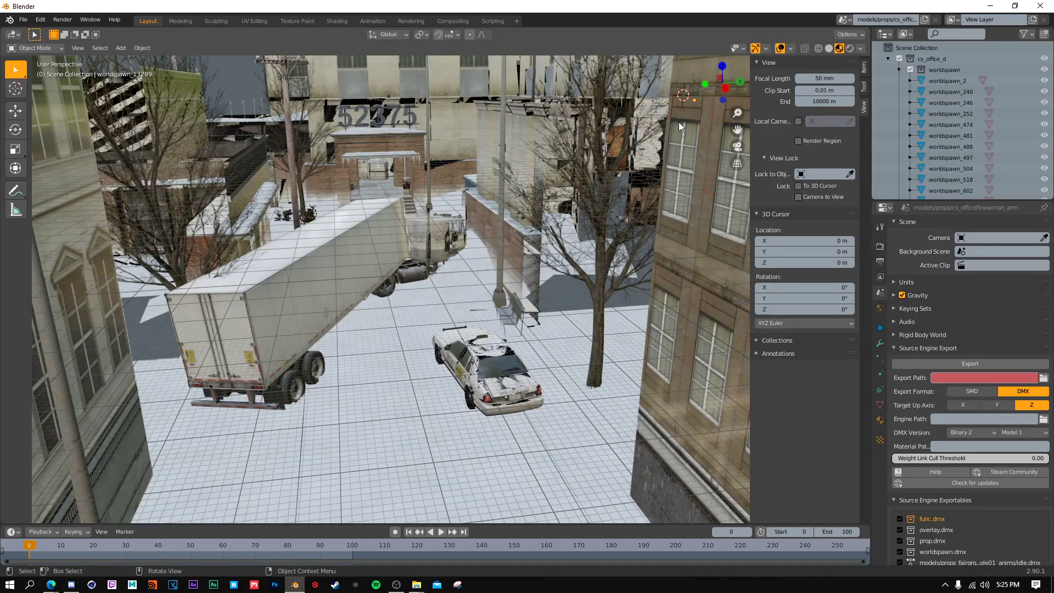
left_click_drag(739, 122, 739, 180)
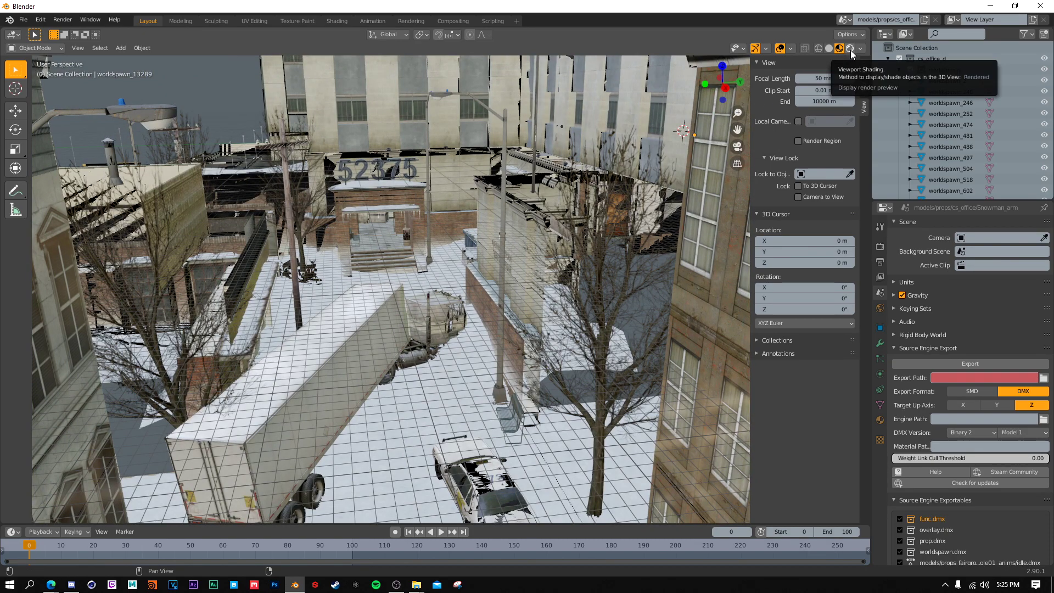
left_click(851, 50)
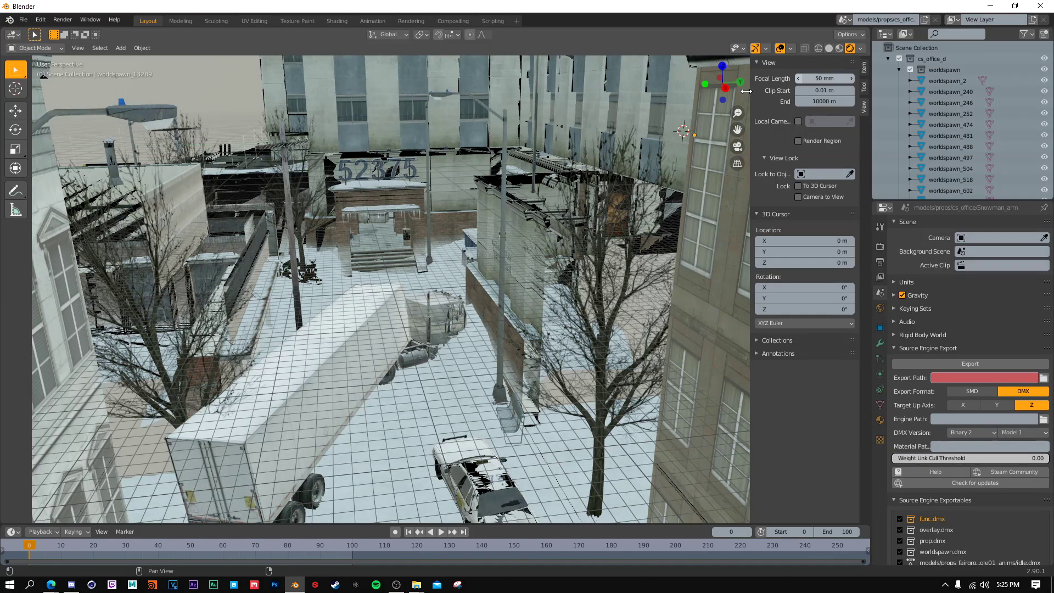
- Look over the rendered map and set the viewport's clip end distance to 100000 m
left_click_drag(724, 84, 724, 107)
middle_click_drag(591, 143, 591, 178)
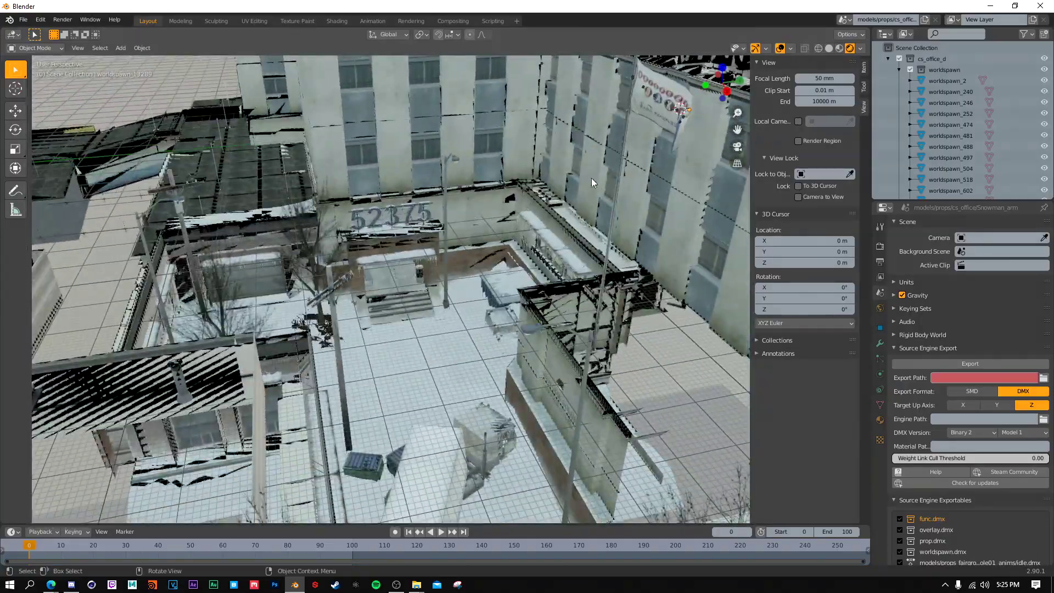
scroll(383, 310, "up", 3)
scroll(576, 186, "down", 6)
scroll(630, 157, "up", 3)
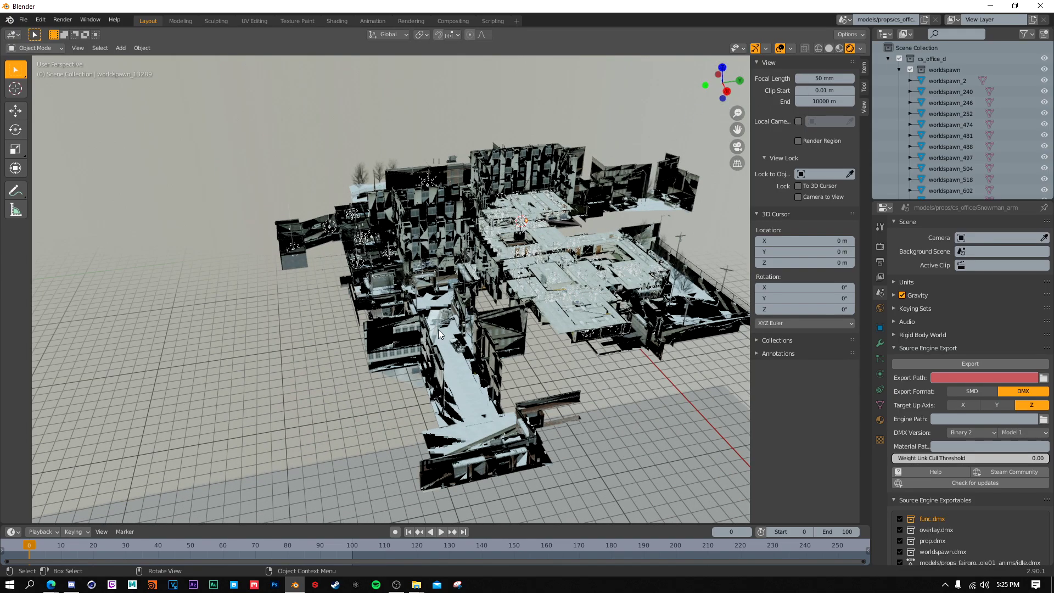
scroll(439, 329, "up", 2)
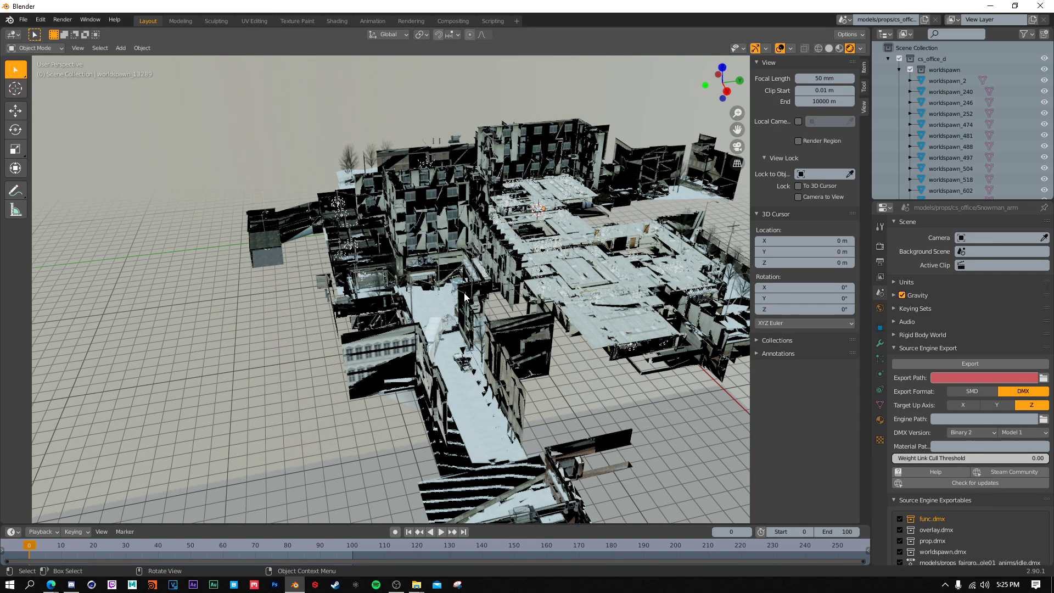
left_click(817, 100)
type("100000")
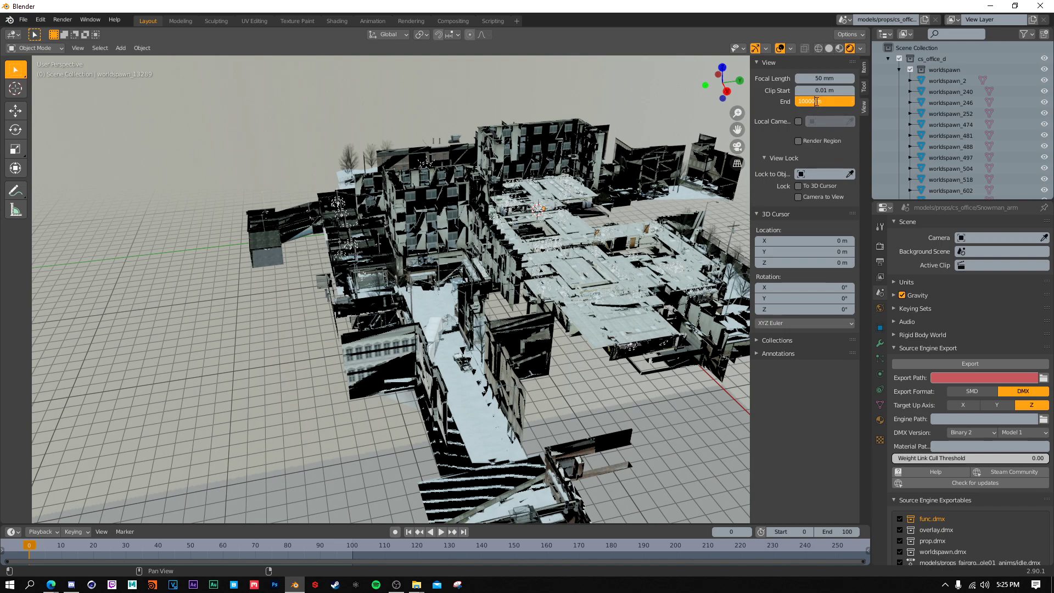
key("Return")
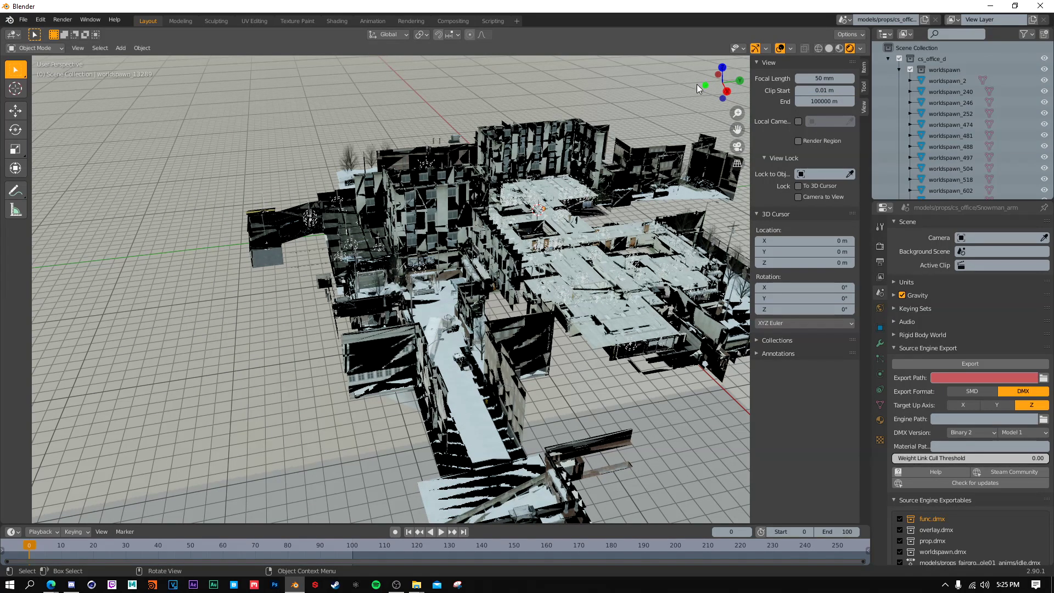
- Turn off the Extras overlay in the 3D viewport
middle_click_drag(256, 363, 299, 312)
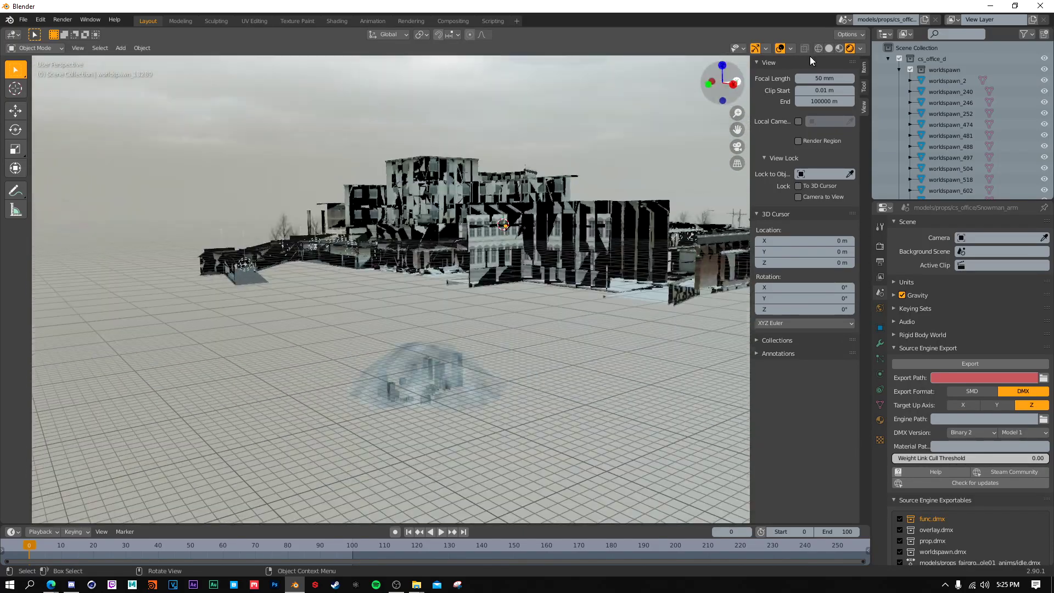
left_click(766, 49)
left_click(767, 49)
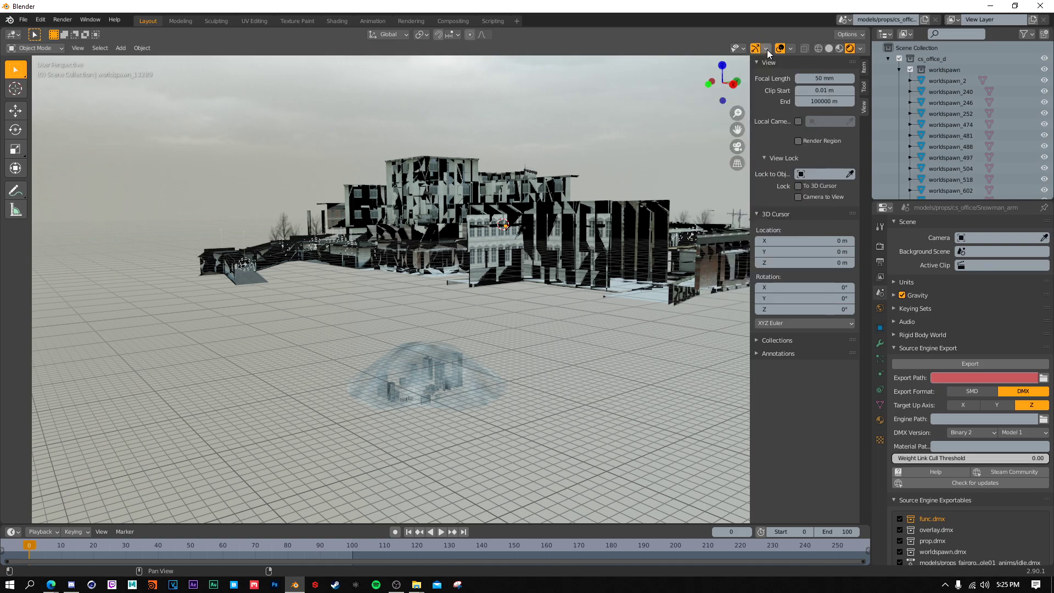
left_click(791, 49)
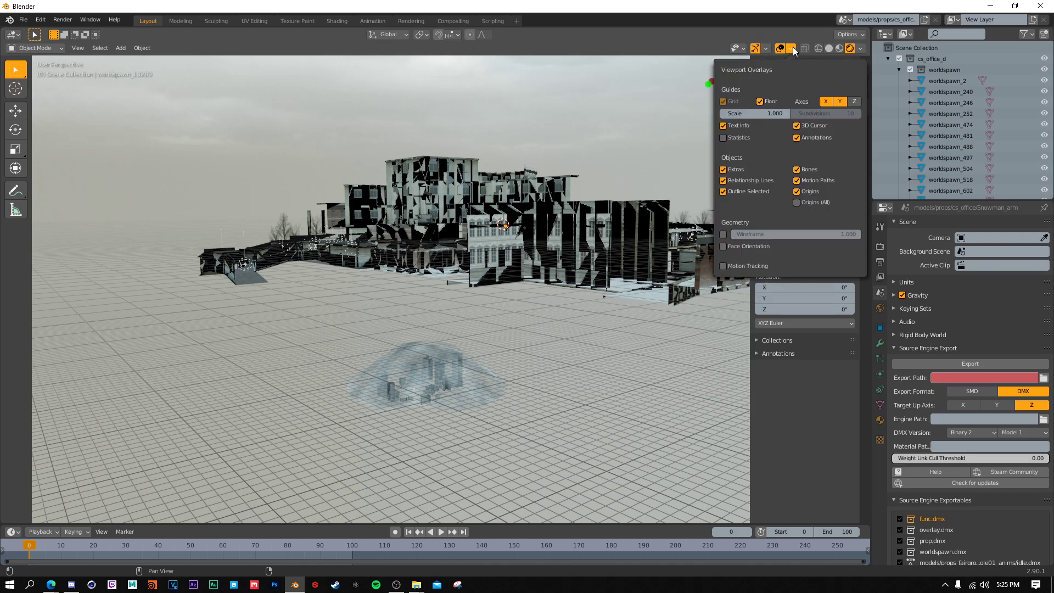
left_click(724, 172)
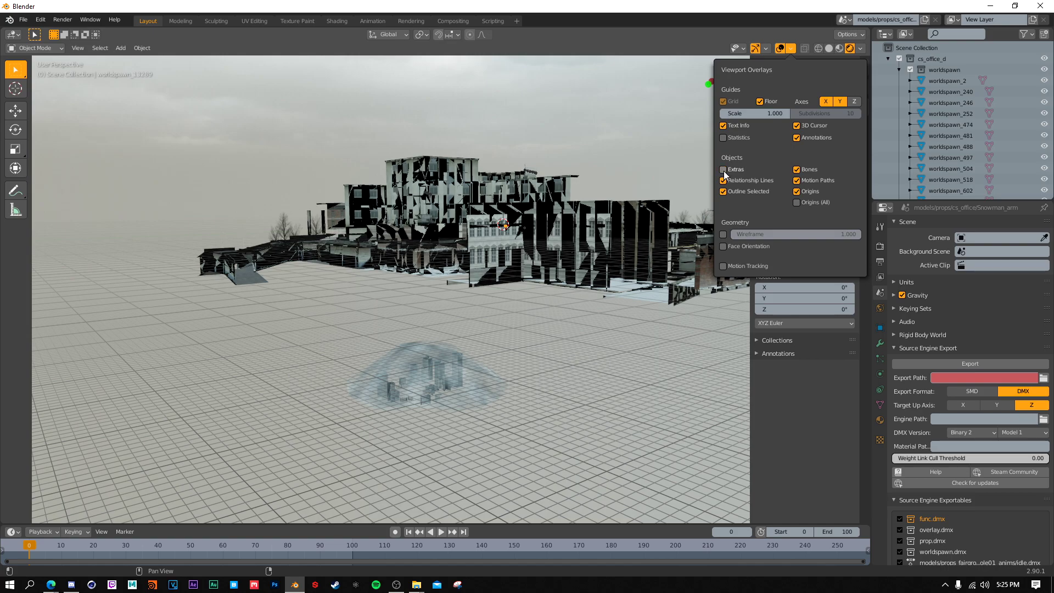
- Select the miniature 3D skybox objects beside the map and try to use the Transform VMF 3D sky operation
left_click(496, 368)
left_click_drag(522, 335, 322, 426)
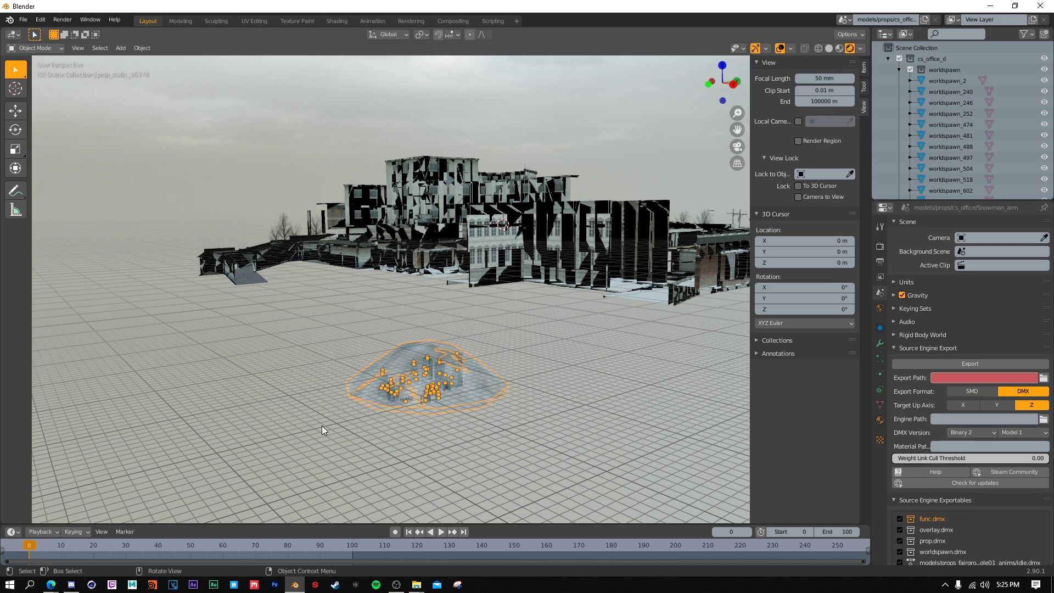
left_click(144, 48)
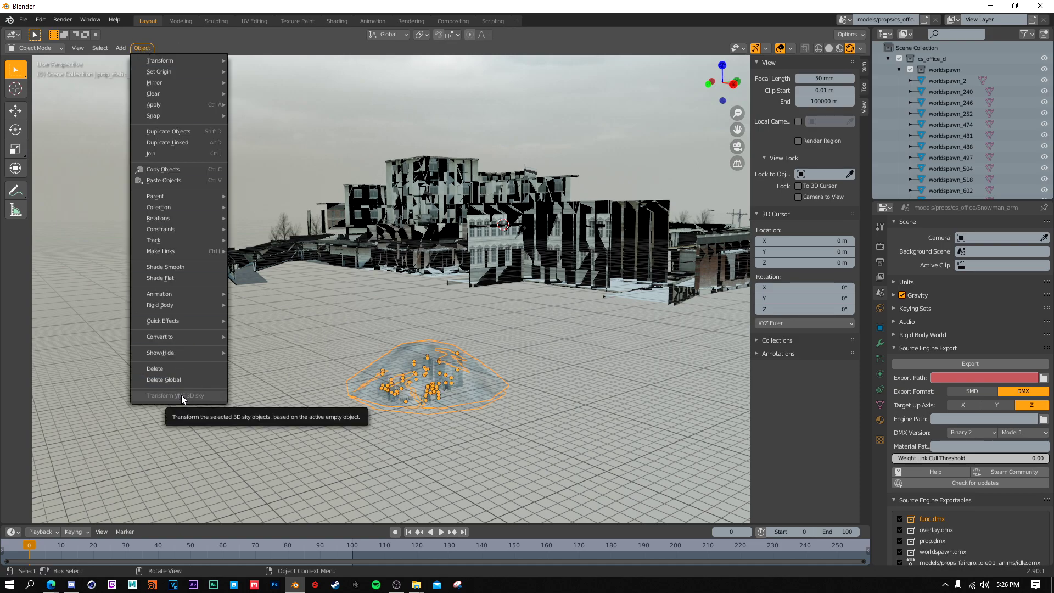
left_click(427, 368)
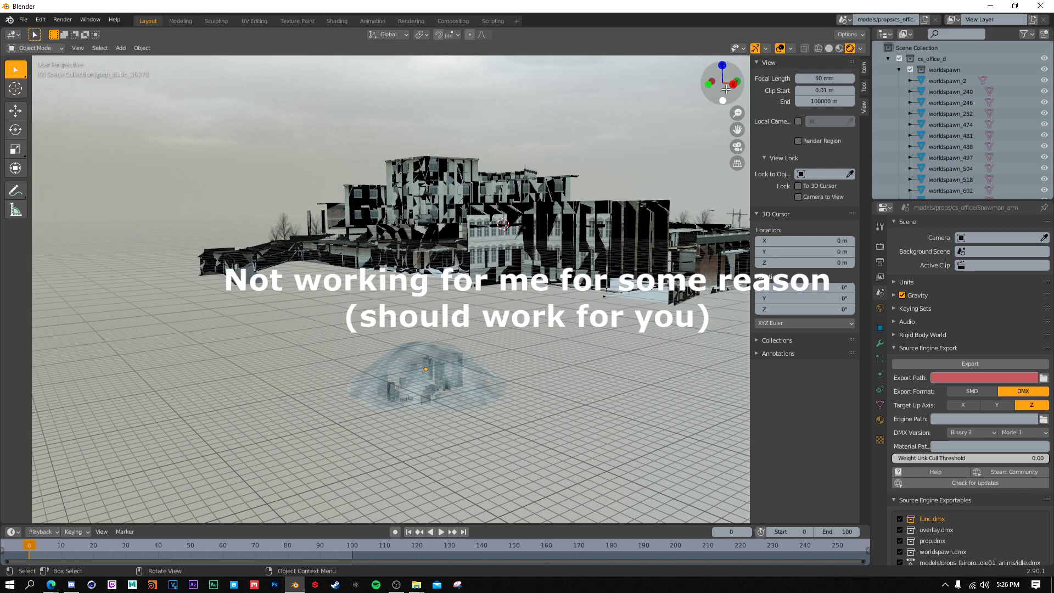
- Collapse the cs_office_d collection in the outliner and make it the active collection
left_click_drag(722, 83, 728, 89)
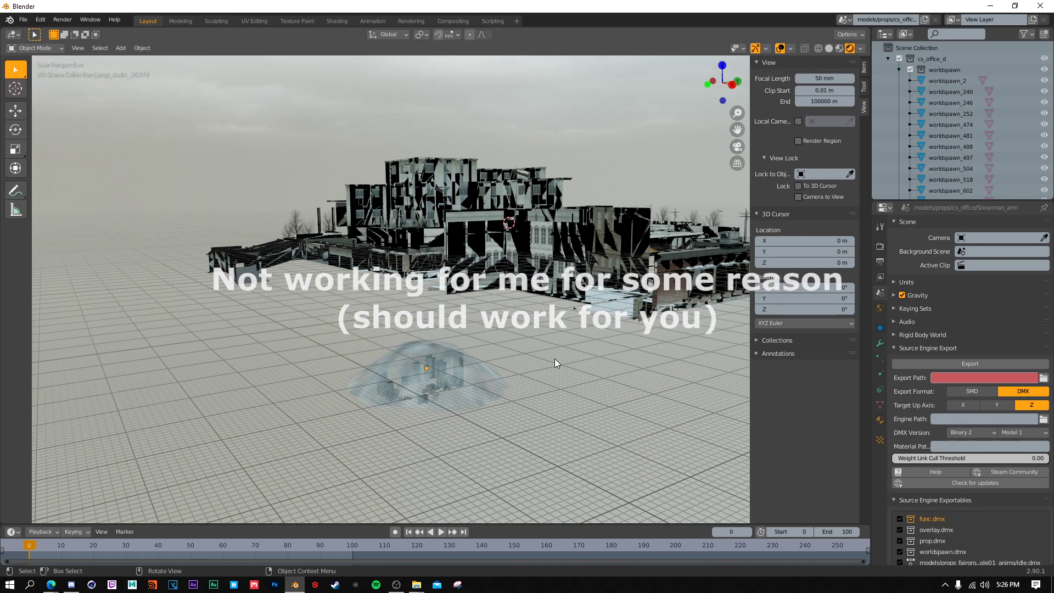
left_click_drag(723, 84, 857, 62)
left_click(889, 58)
left_click(889, 58)
left_click(889, 59)
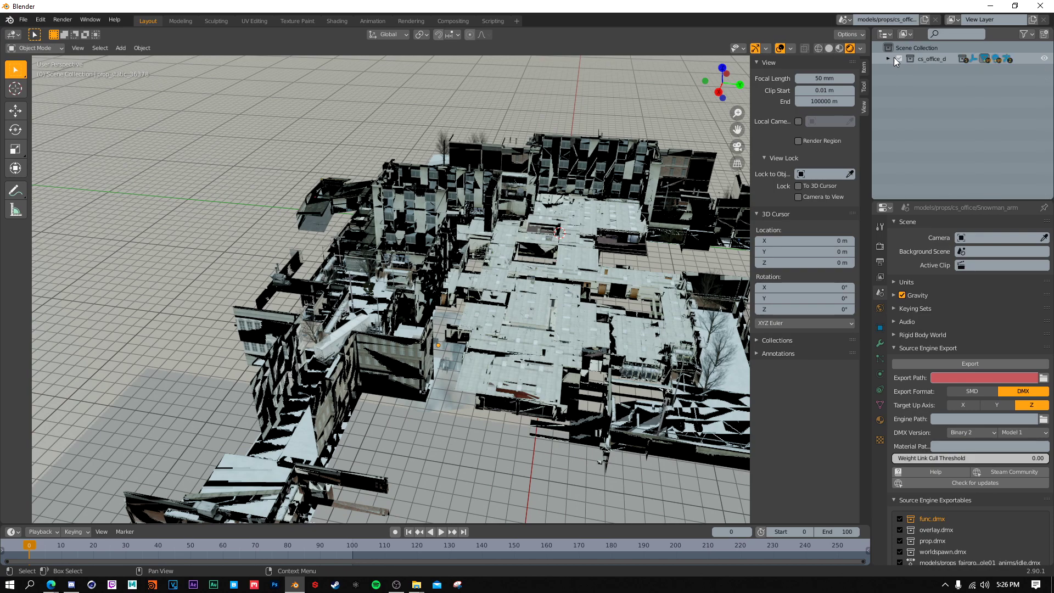
left_click(940, 55)
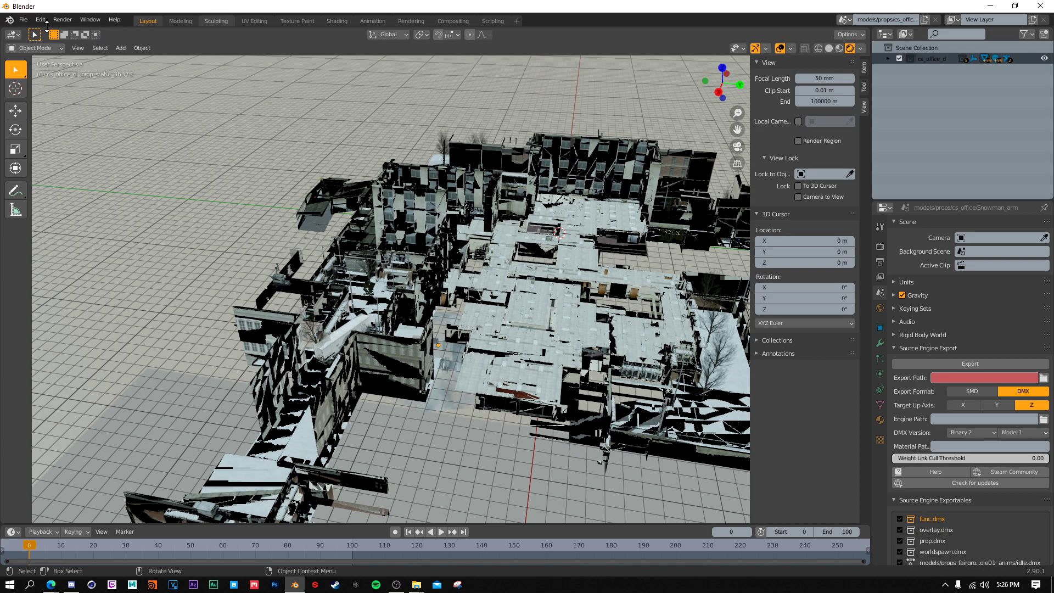
- Try to unpack all external data into files
left_click(23, 20)
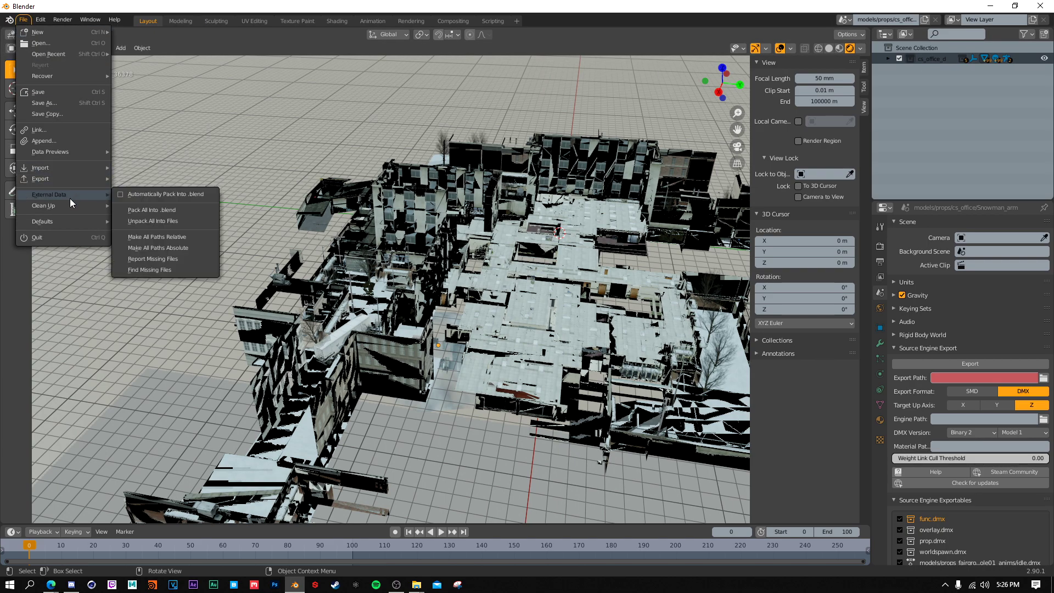
mouse_move(70, 192)
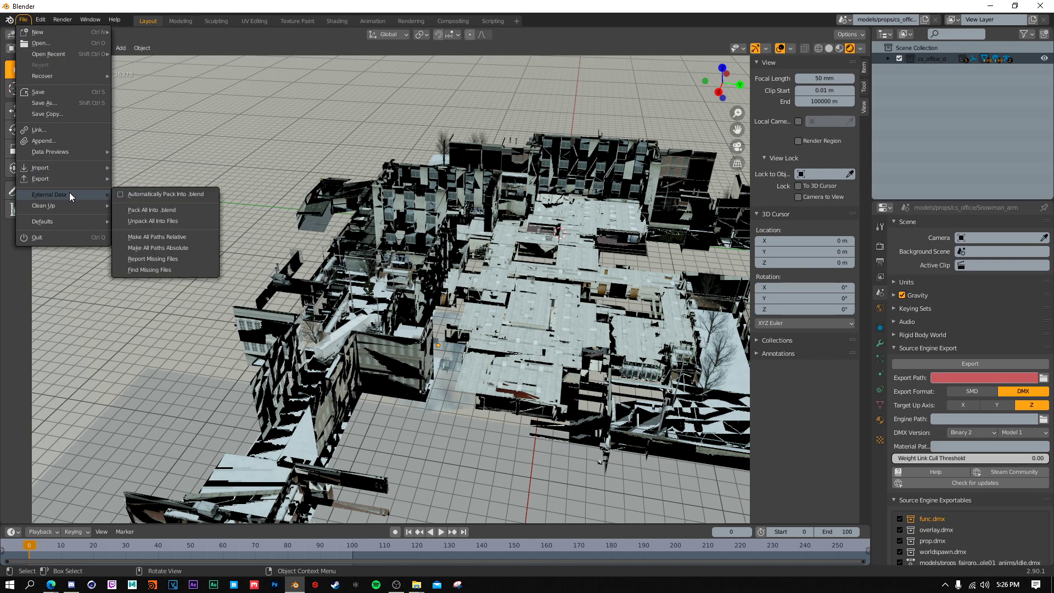
left_click(159, 221)
left_click(159, 222)
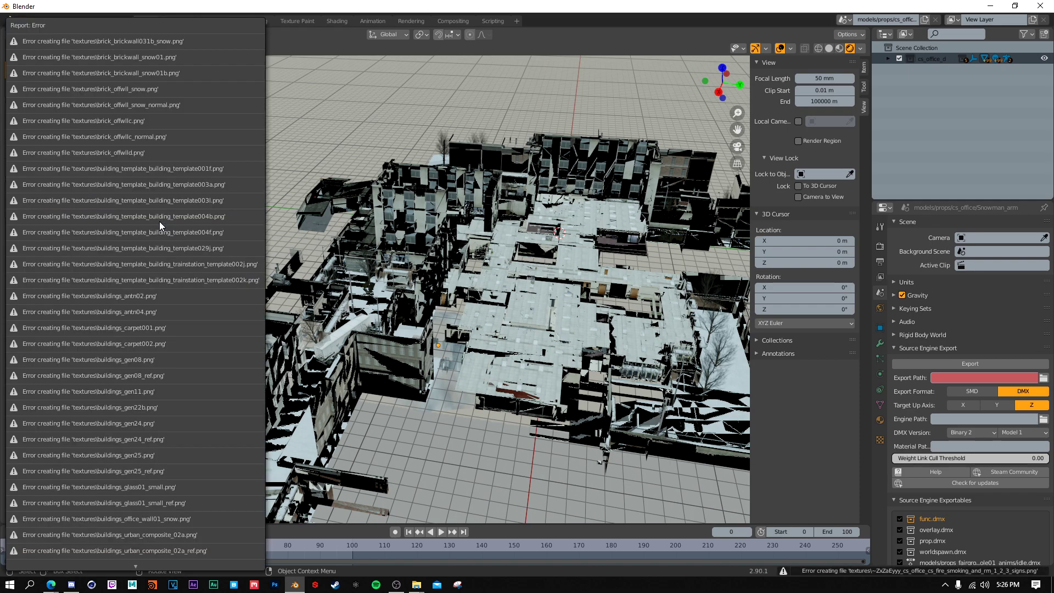
- Pack all external files into the .blend
left_click(23, 19)
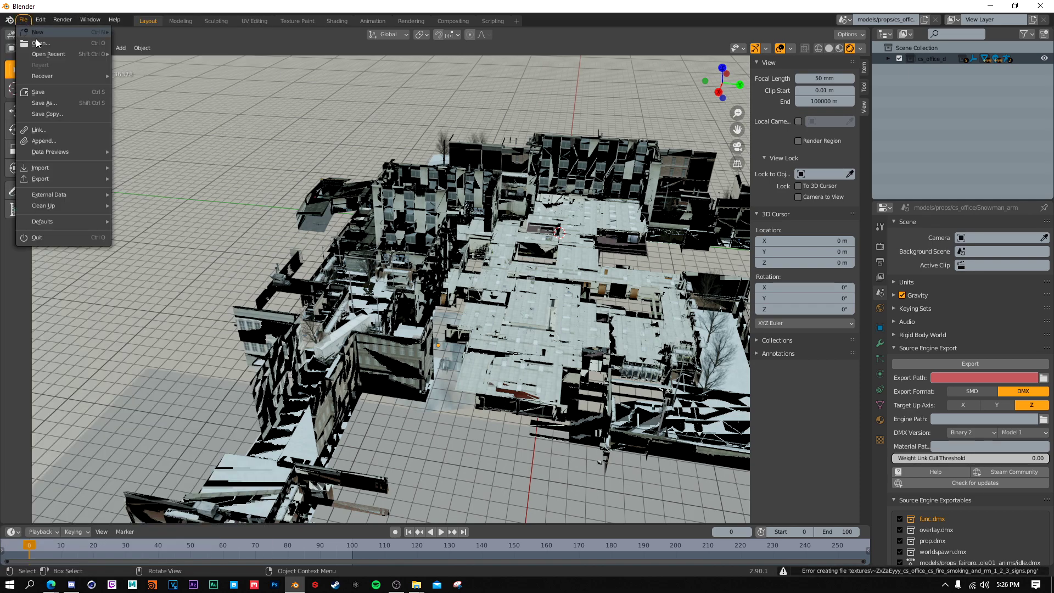
mouse_move(66, 194)
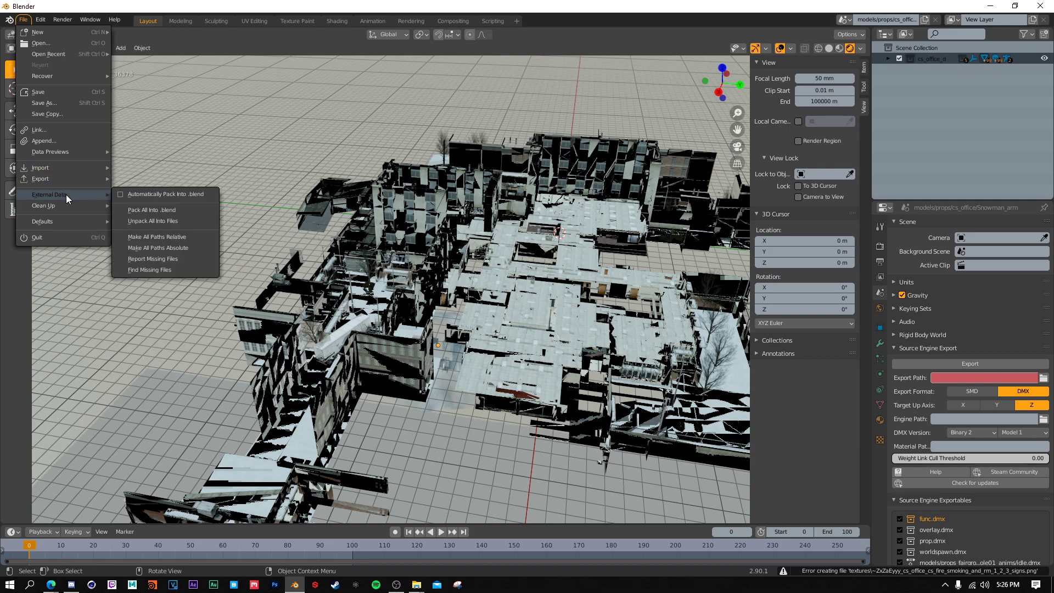
left_click(190, 209)
- Set up an FBX export to the Desktop folder with the path mode set to Copy and textures embedded
left_click(24, 19)
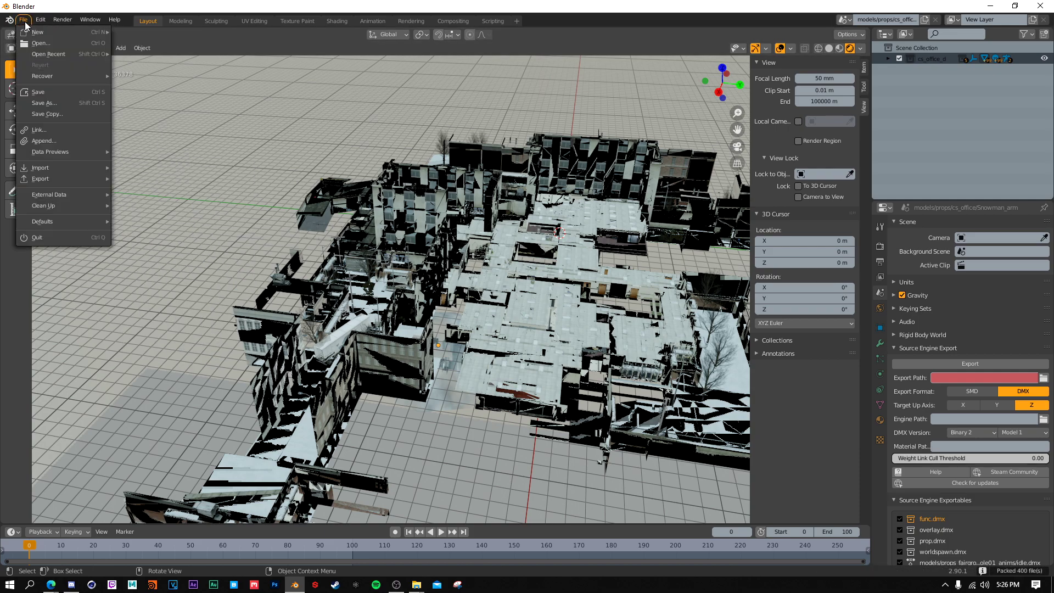
mouse_move(77, 188)
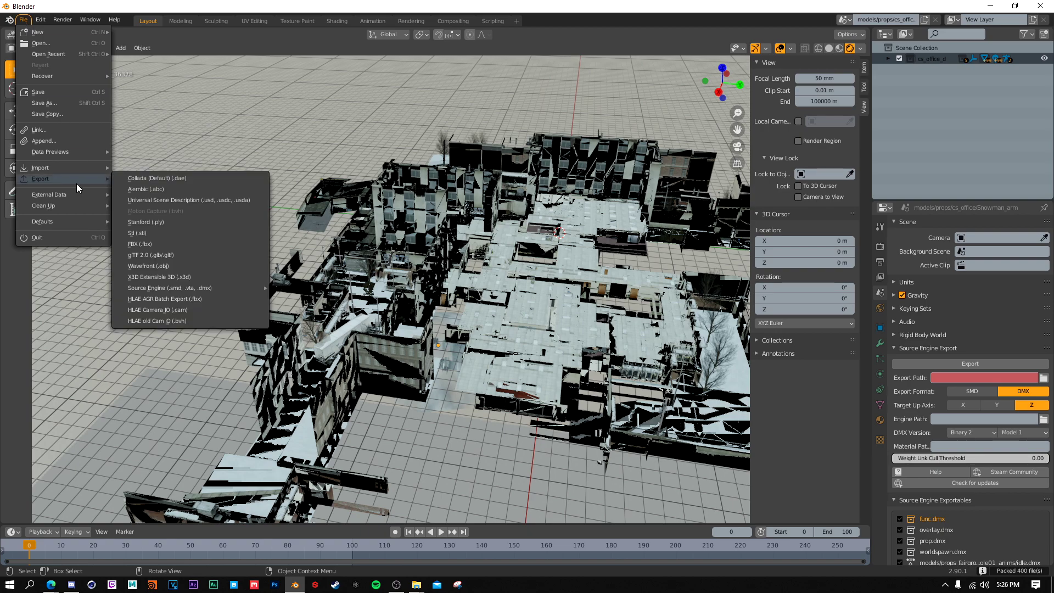
left_click(179, 244)
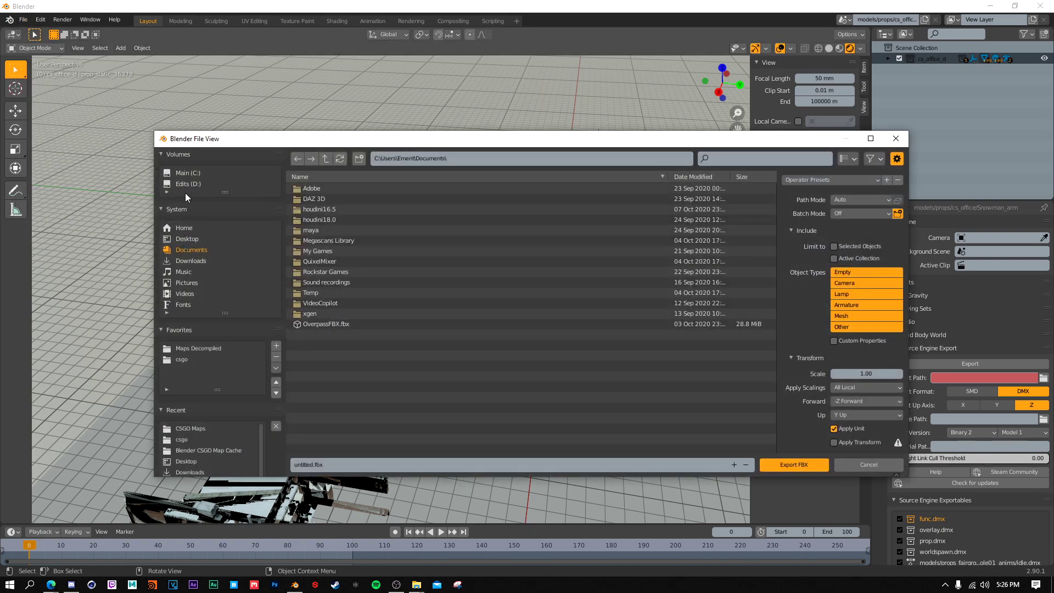
left_click(186, 239)
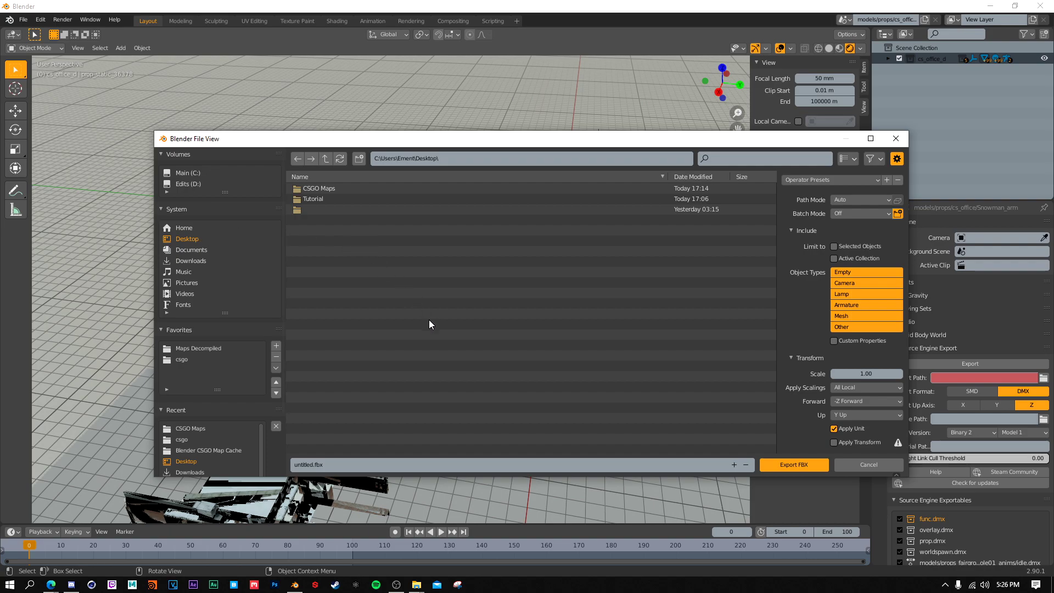
left_click(866, 197)
left_click(855, 279)
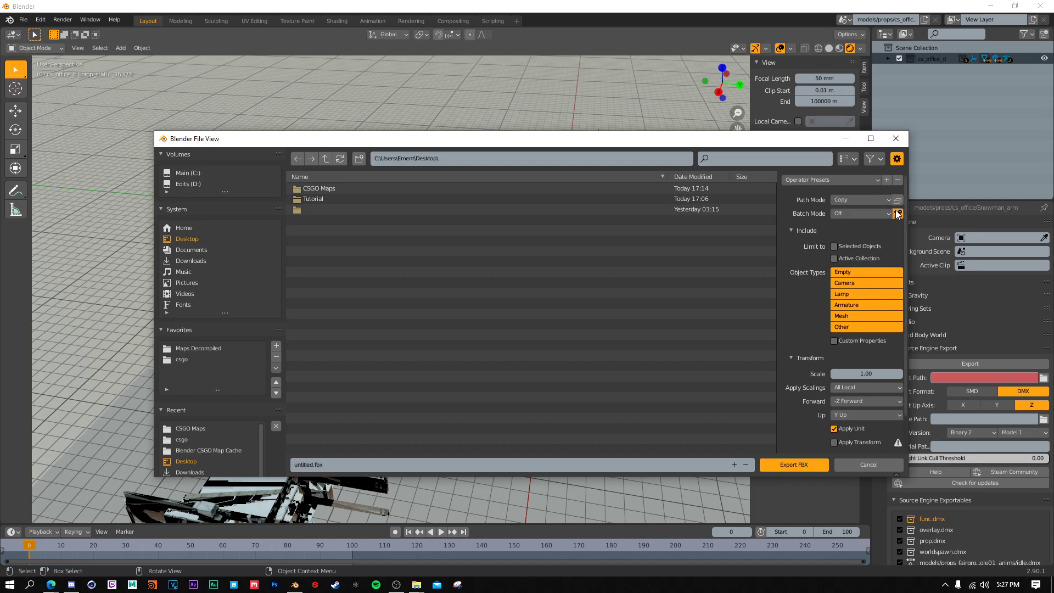
left_click(898, 199)
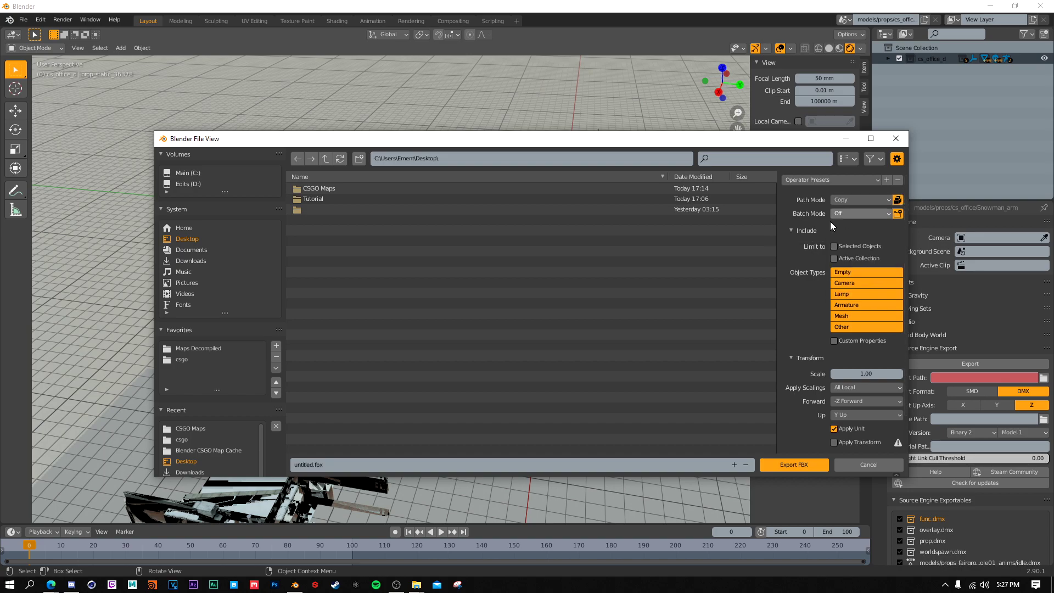
- Disable Bake Animation in the export options and export the map as untitled.fbx
left_click(792, 231)
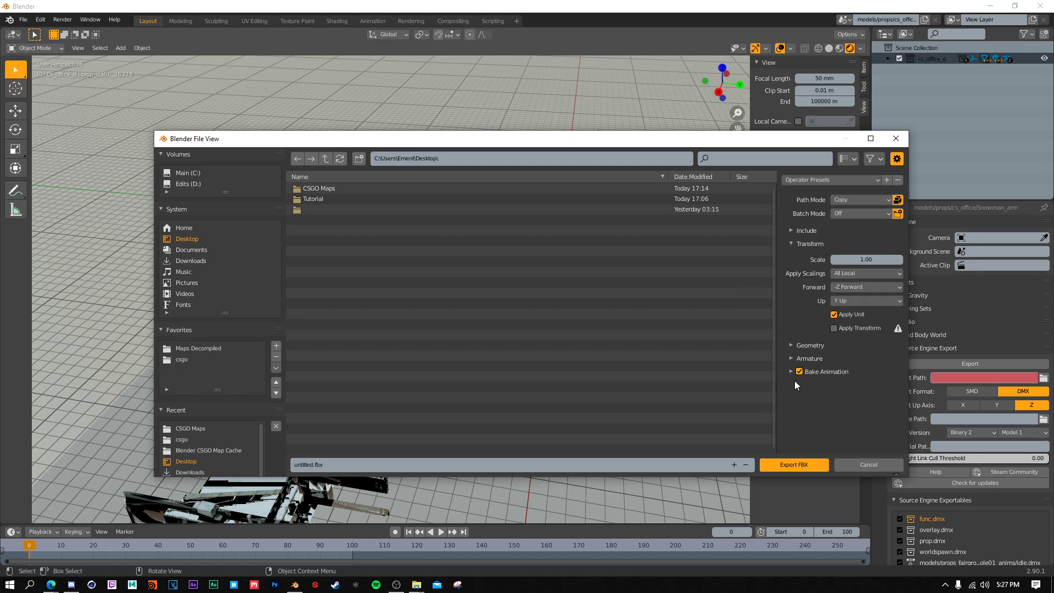
left_click(790, 359)
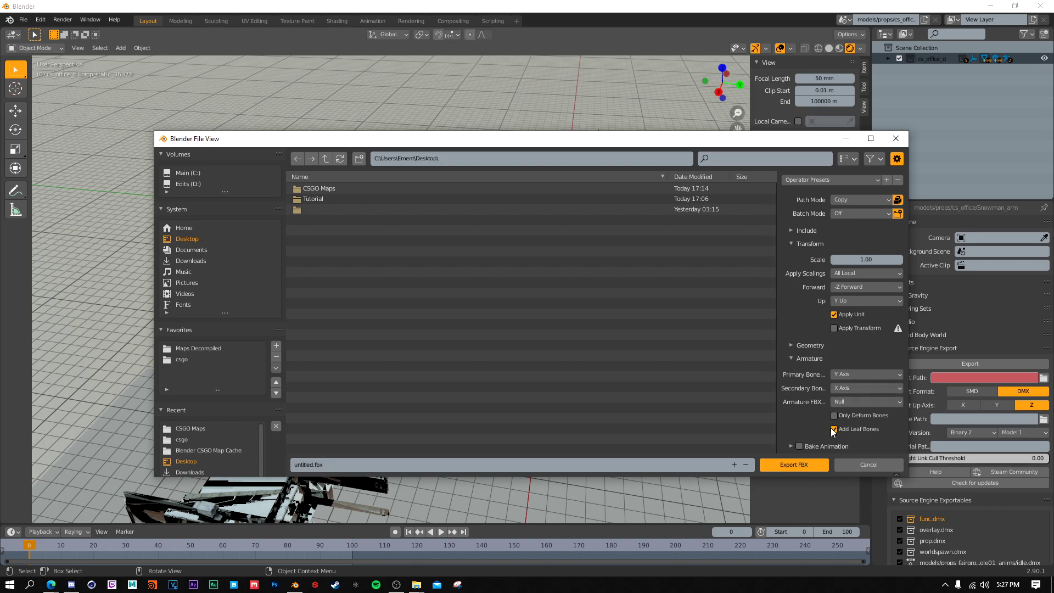
left_click(791, 358)
left_click(792, 346)
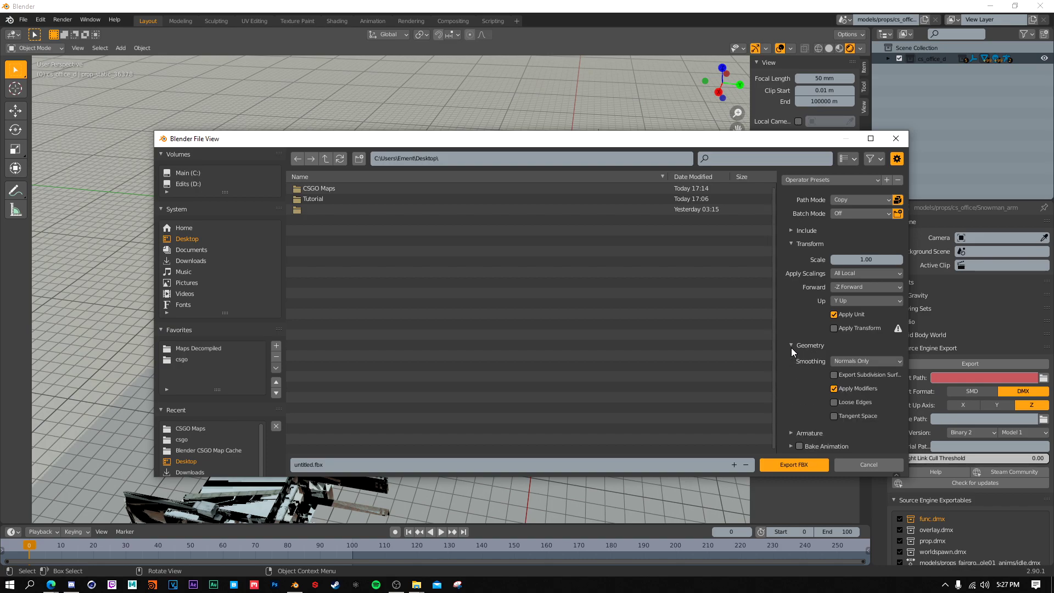
left_click(792, 346)
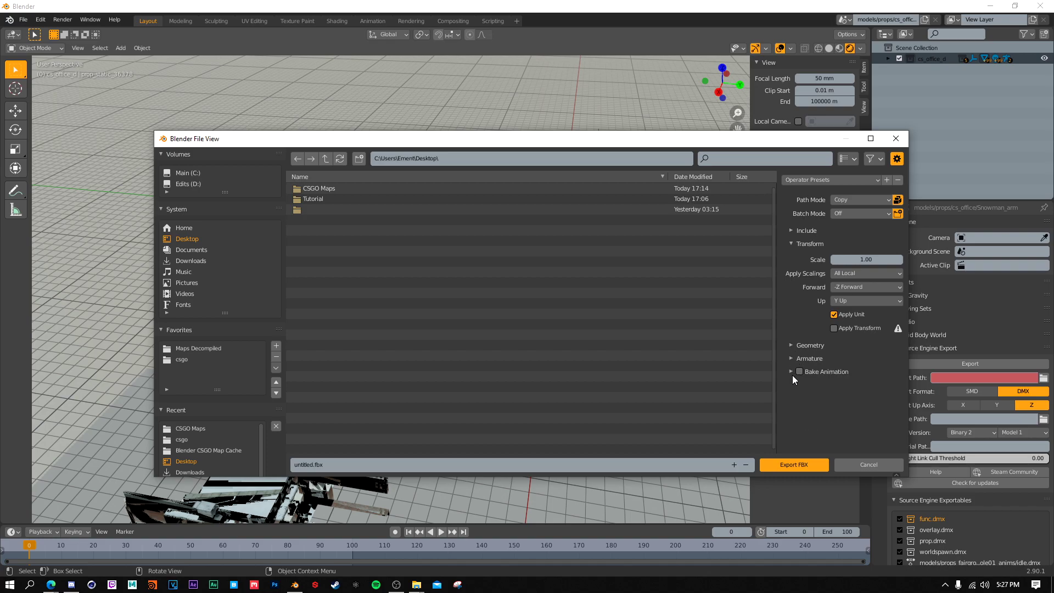
left_click(798, 465)
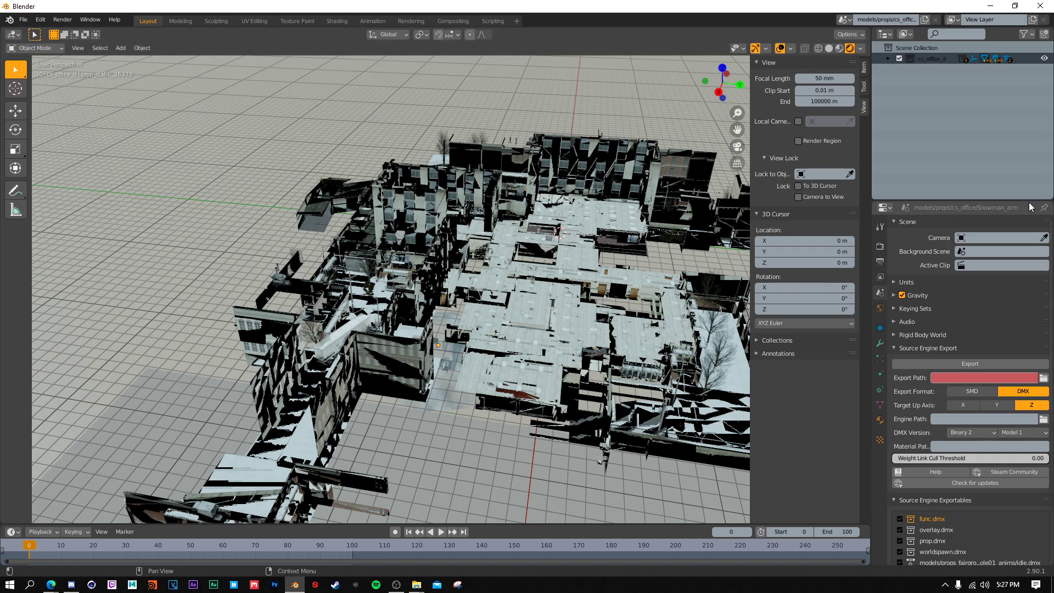
- Minimize Blender to find the exported file on the desktop and launch Cinema 4D
left_click(991, 6)
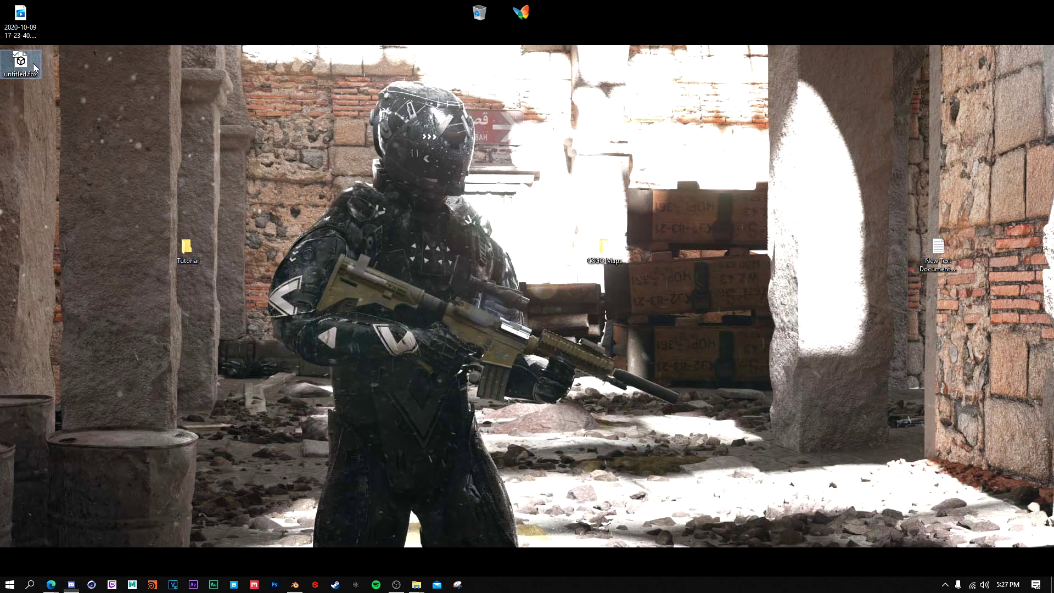
left_click(91, 586)
right_click(249, 302)
left_click(156, 343)
- Open untitled.fbx from the Desktop with Textures and Materials enabled in the FBX import settings
left_click(10, 18)
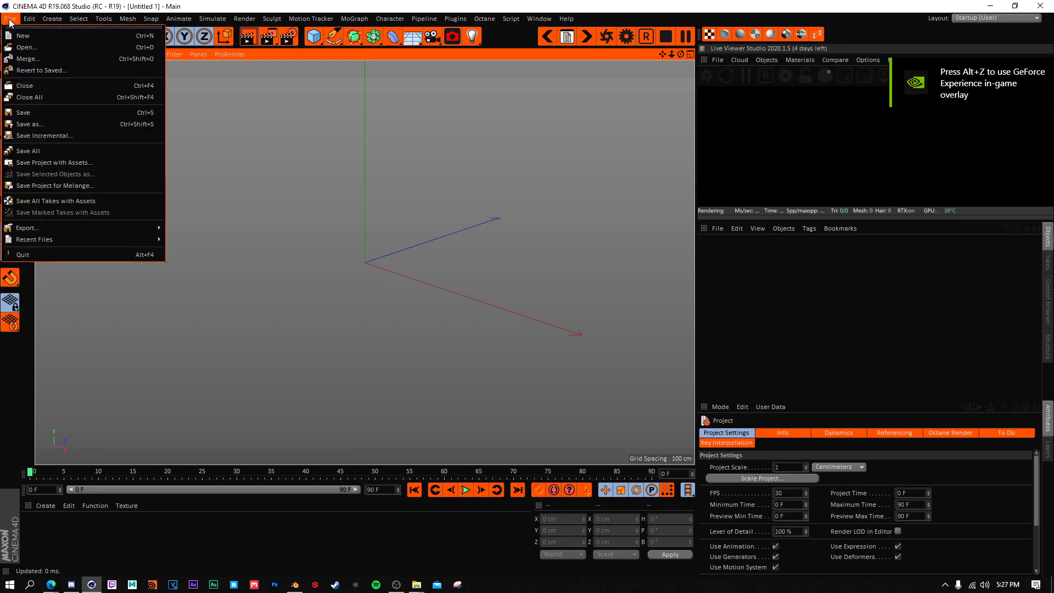
left_click(41, 49)
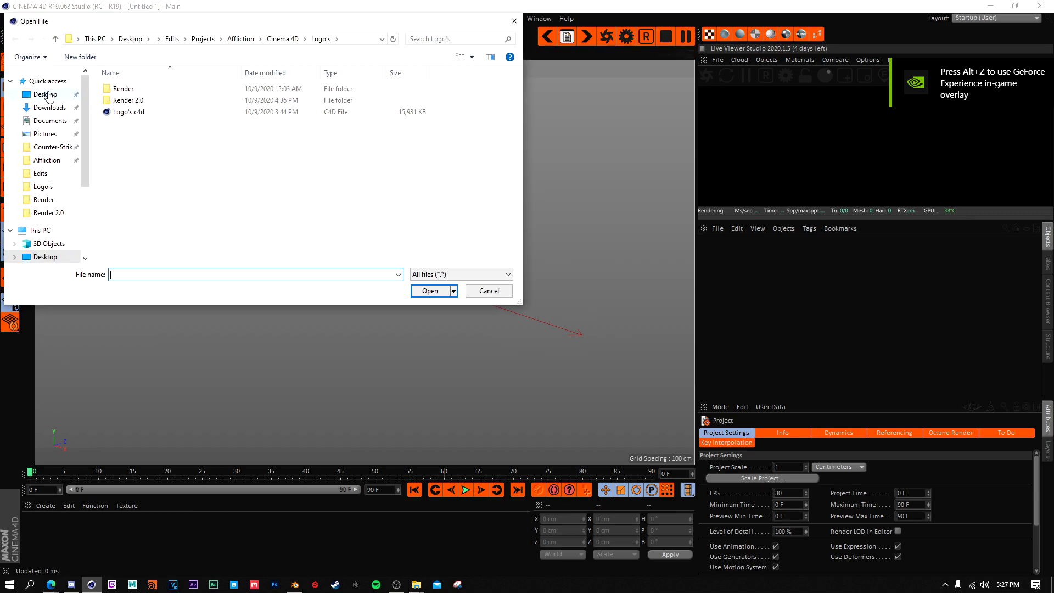
left_click(45, 94)
left_click(494, 110)
left_click(434, 291)
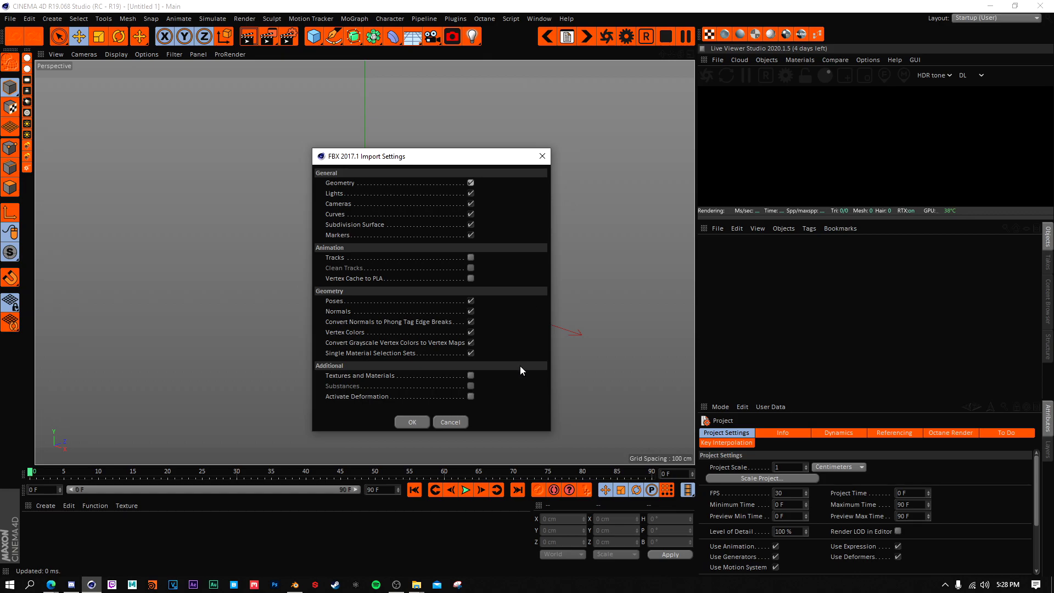
left_click(470, 376)
left_click(412, 422)
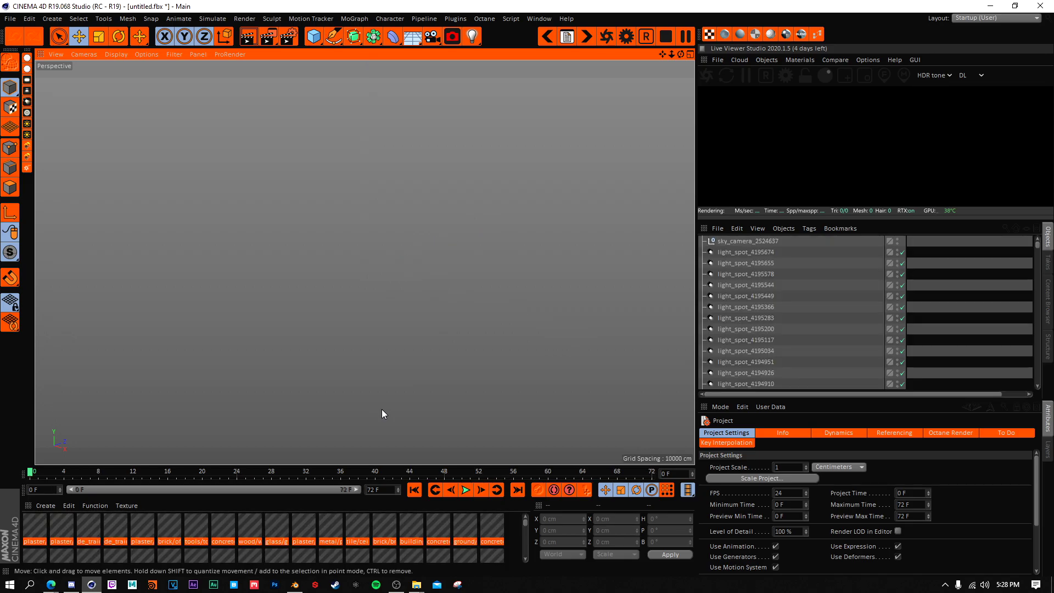
- Select the prop_static_36376 object, frame it in the perspective view and examine the imported map geometry around it
mouse_move(525, 521)
left_mouse_down()
mouse_move(525, 536)
mouse_move(526, 518)
left_mouse_up()
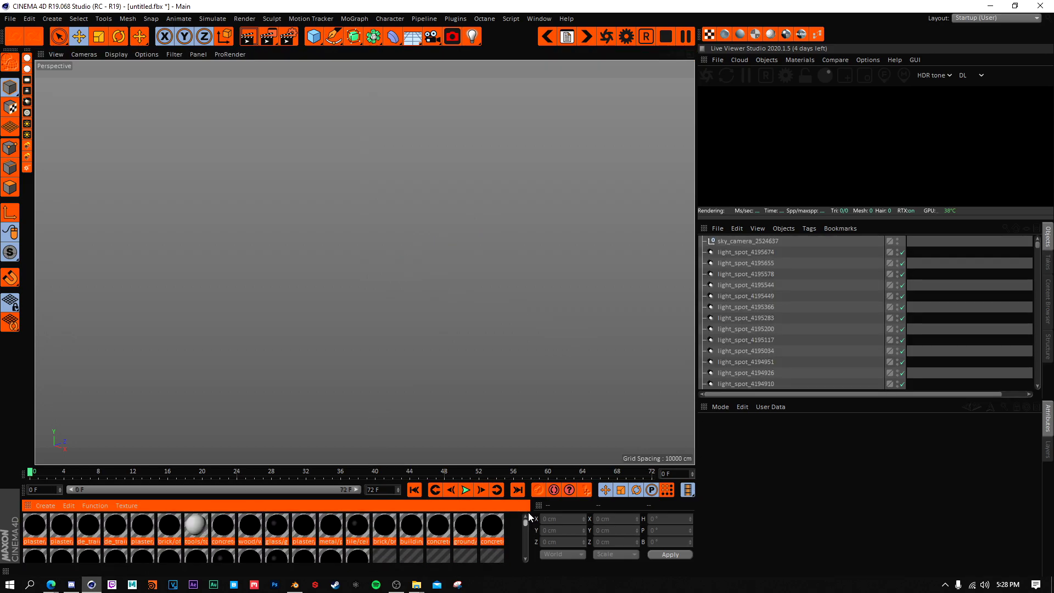
left_click(1032, 241)
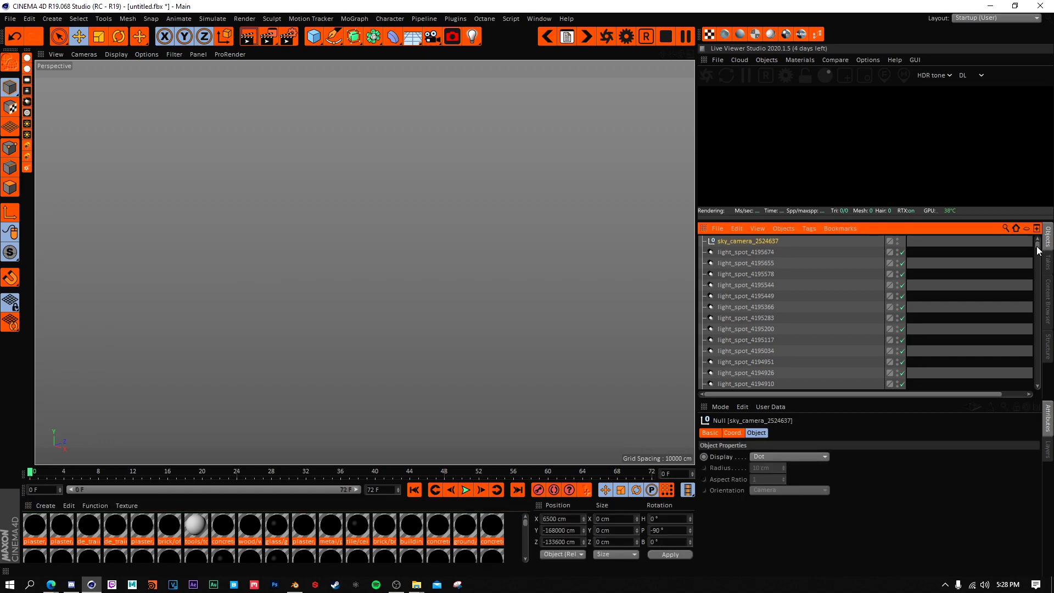
left_click_drag(1039, 250, 1039, 261)
left_click(749, 287)
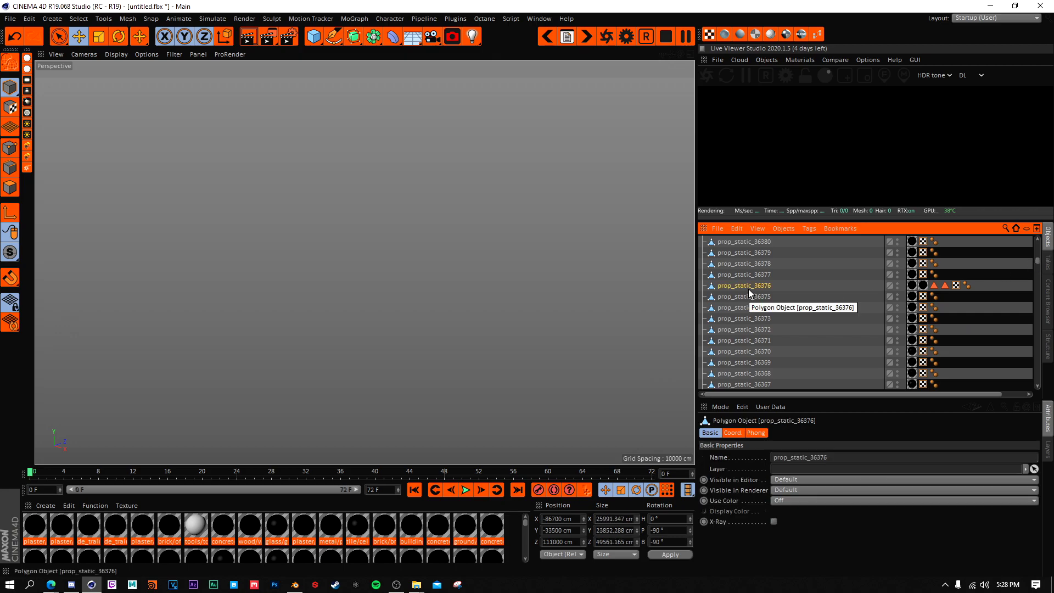
key("o")
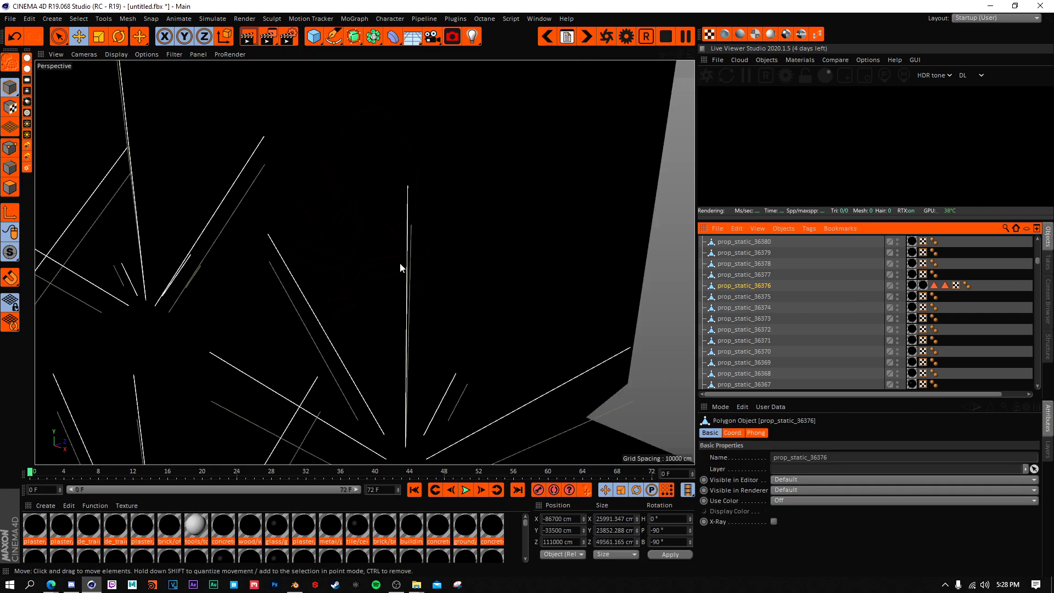
scroll(375, 269, "up", 10)
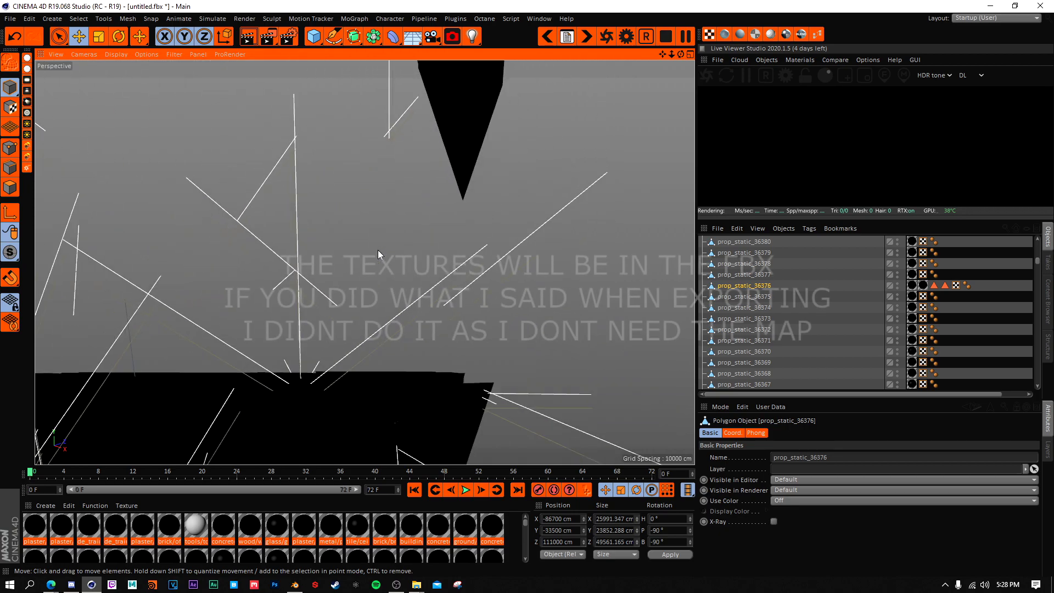
scroll(378, 249, "up", 10)
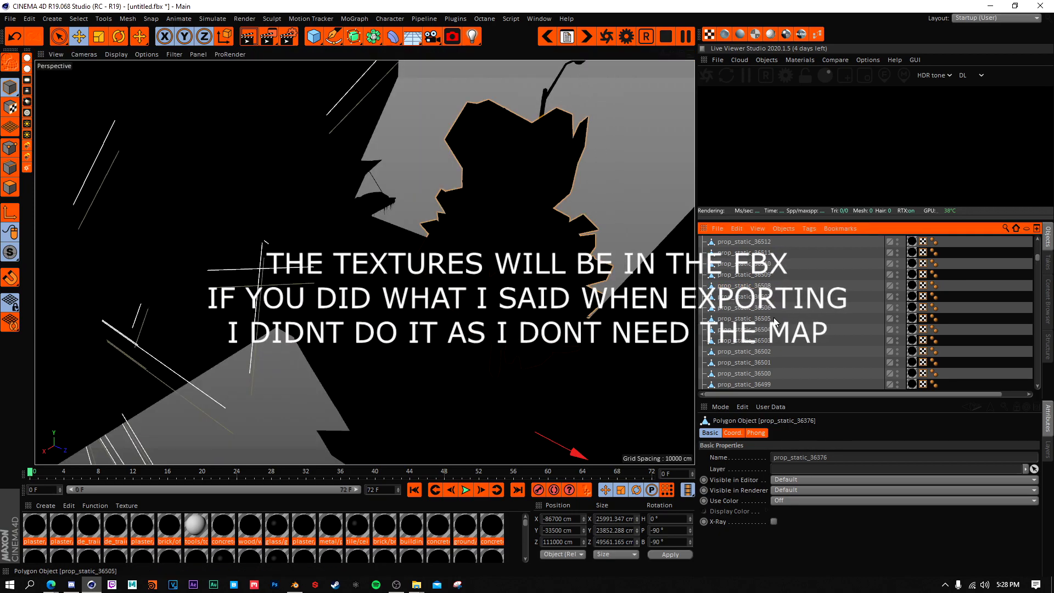
- Select all the imported light objects, starting with light_spot_4195674, and delete them from the scene
scroll(777, 316, "up", 15)
scroll(778, 315, "up", 5)
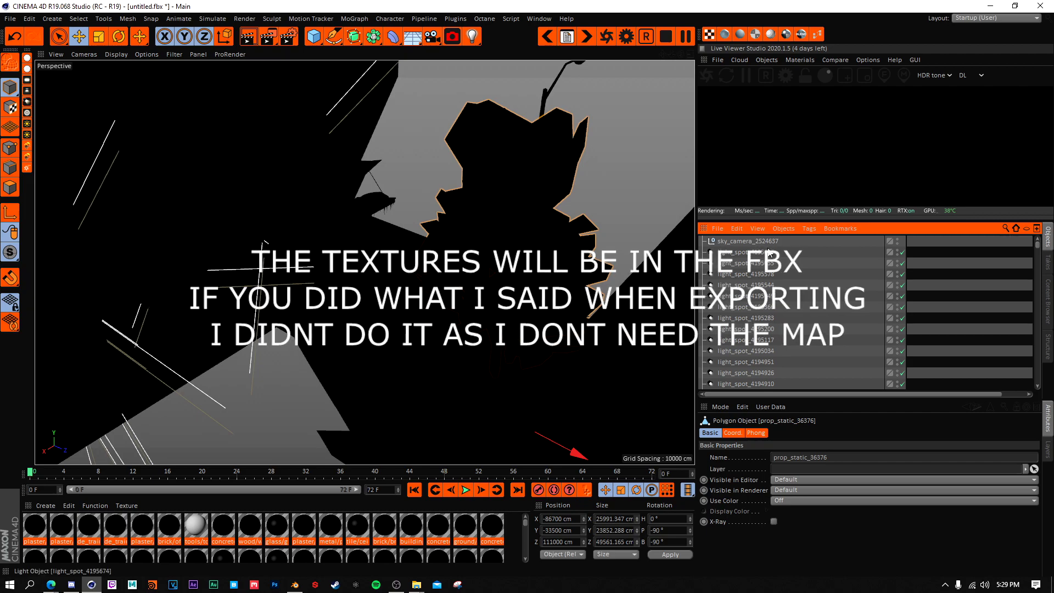
left_click(741, 252)
scroll(761, 324, "down", 10)
left_click(751, 340, "shift")
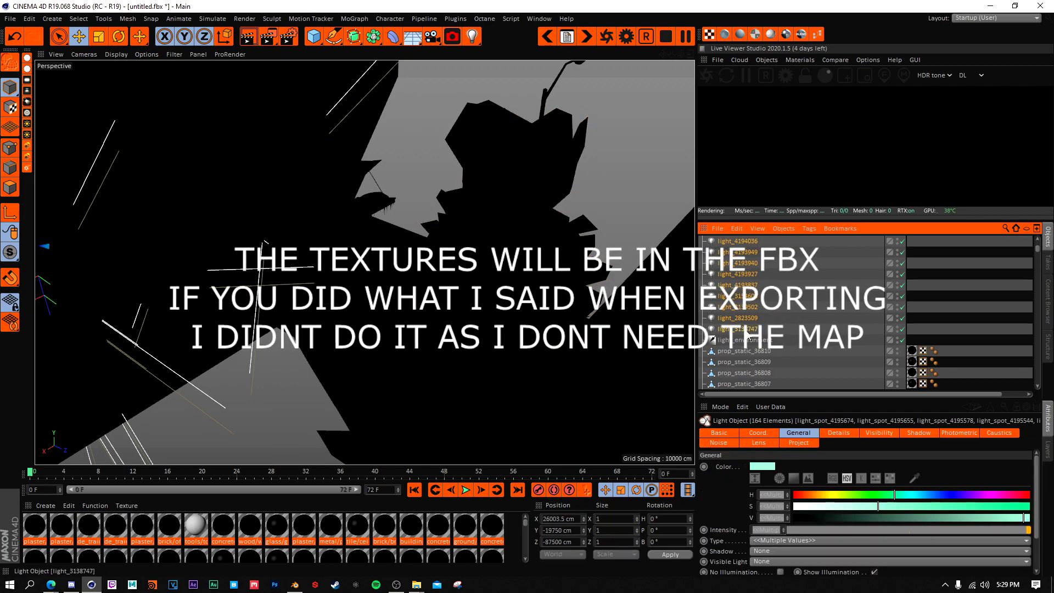
key("Delete")
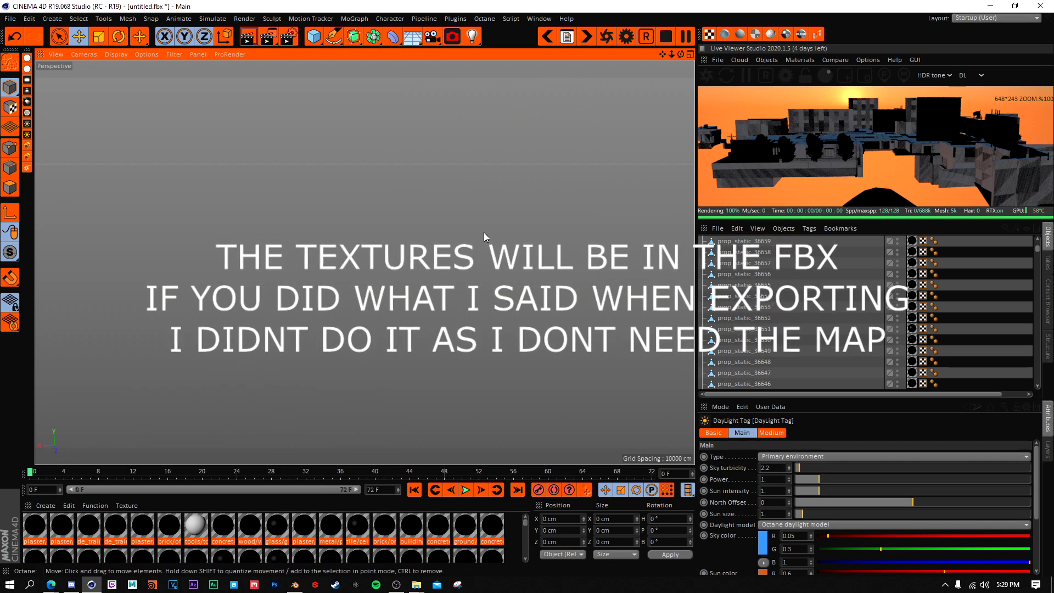